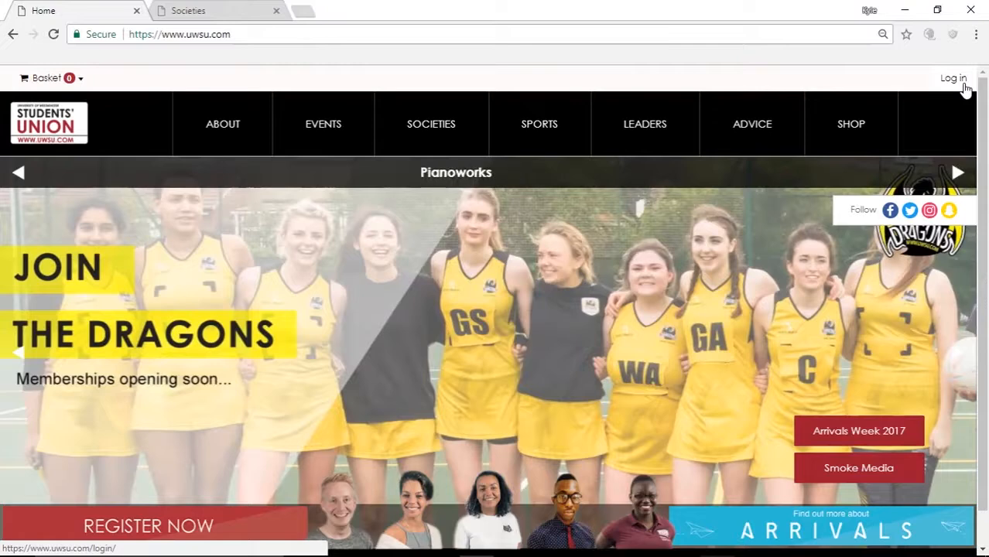
# Step: Log in with the account credentials and open the Admin dropdown listing Societies and Test Test
pyautogui.click(965, 88)
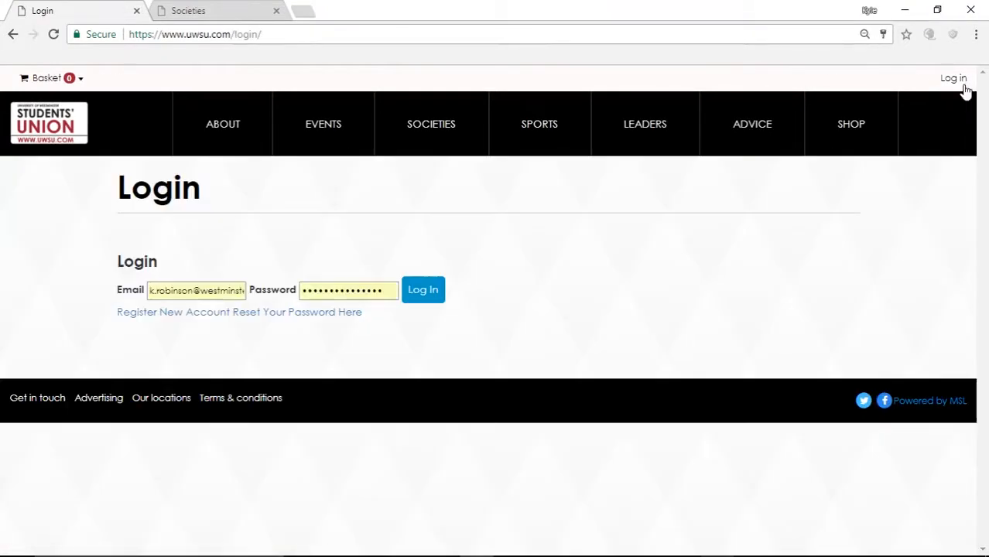
pyautogui.click(433, 292)
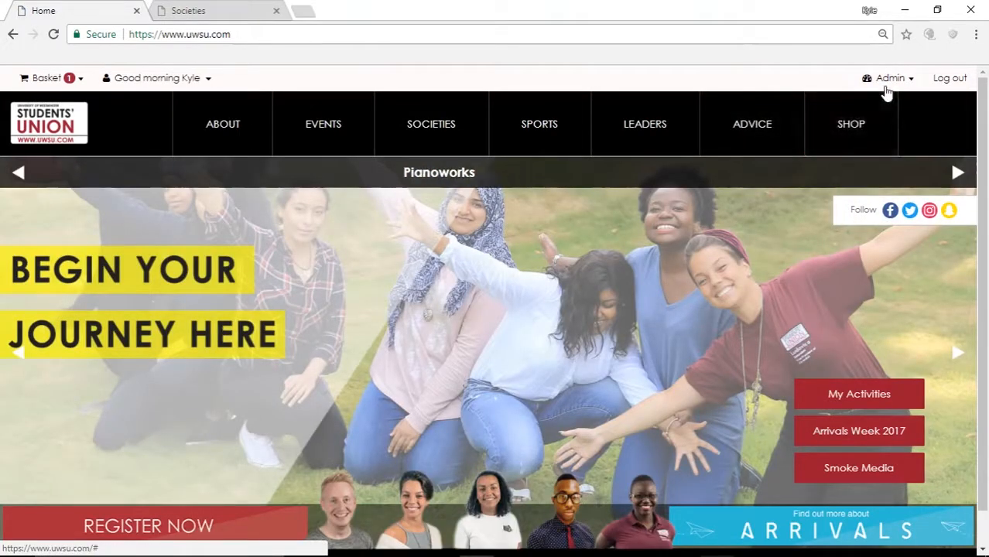
pyautogui.click(913, 80)
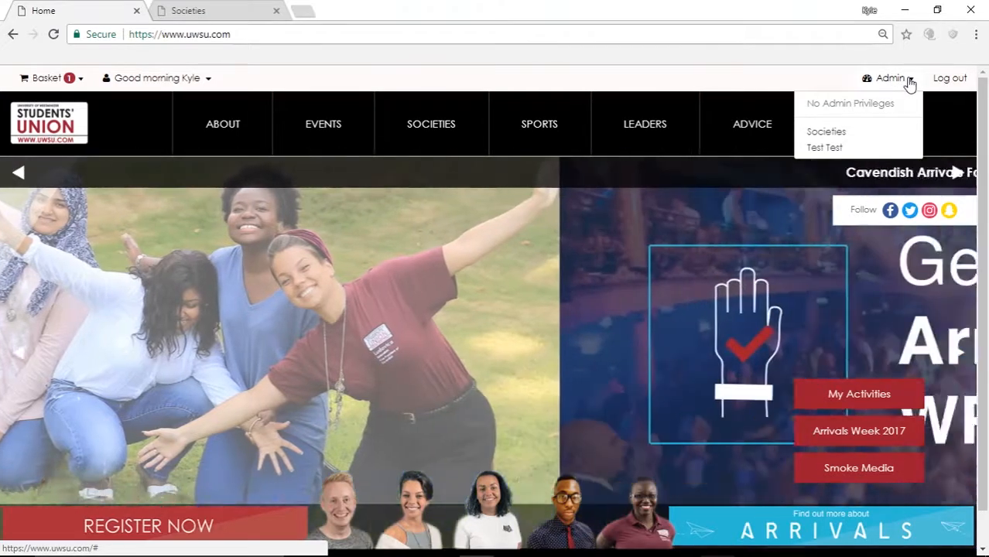
pyautogui.click(910, 80)
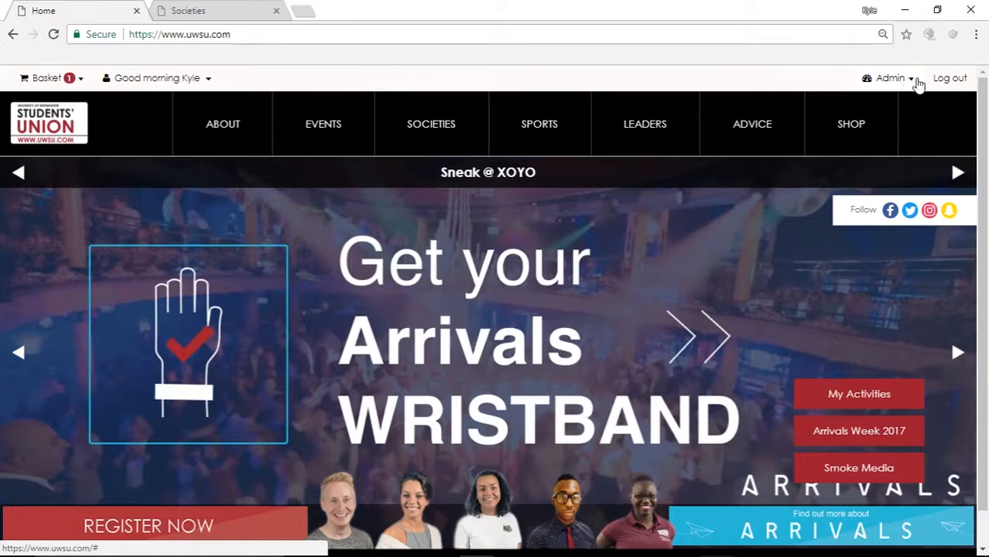
pyautogui.click(911, 82)
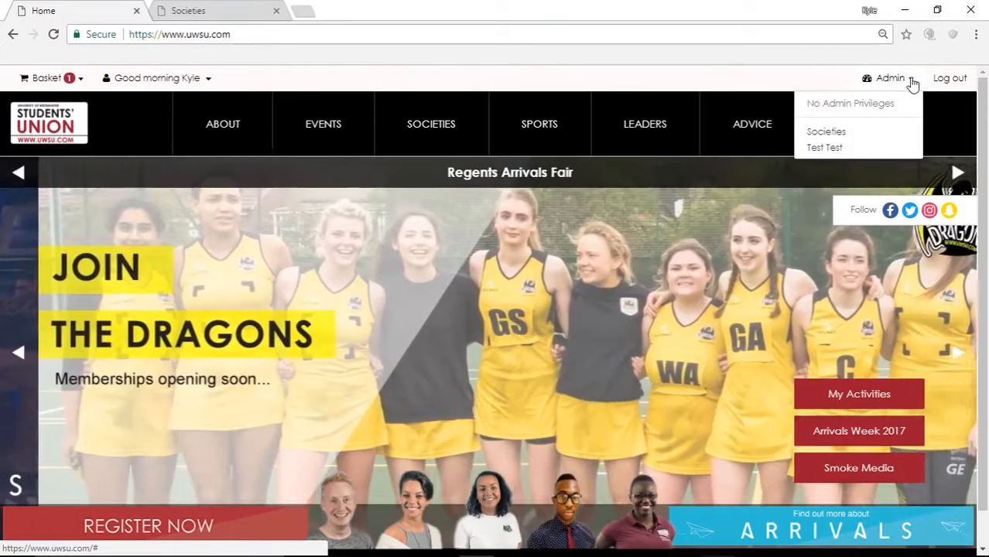
pyautogui.click(911, 82)
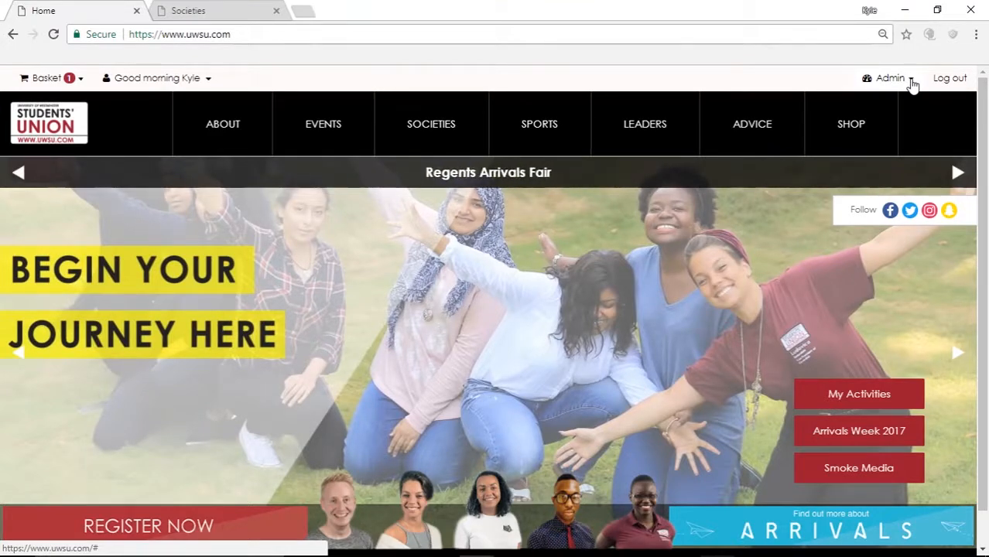
pyautogui.click(890, 79)
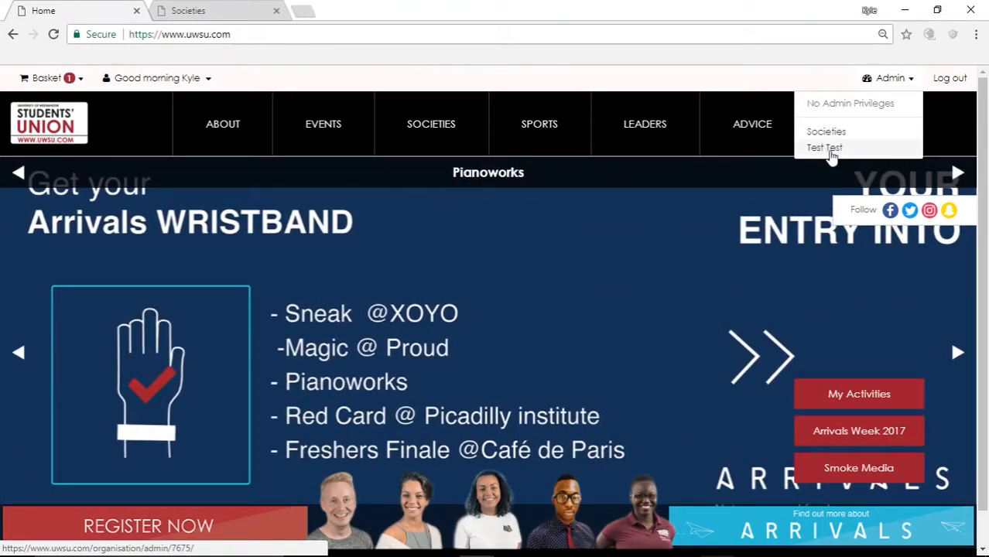
# Step: Choose Test Test from the Admin dropdown to reach its admin tools
pyautogui.click(825, 148)
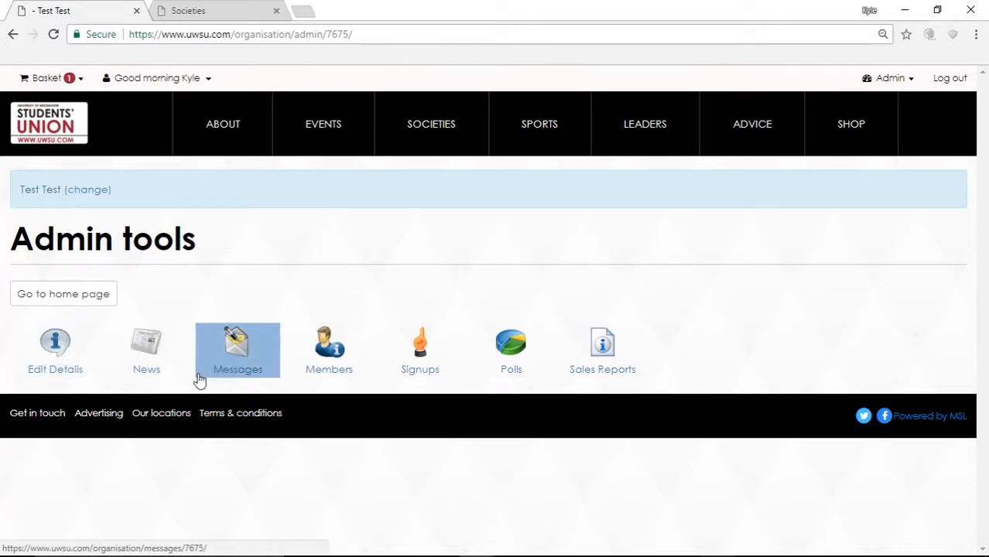
# Step: Open the Edit Organisation Details page for Test Test
pyautogui.click(55, 347)
pyautogui.scroll(-3, 230, 418)
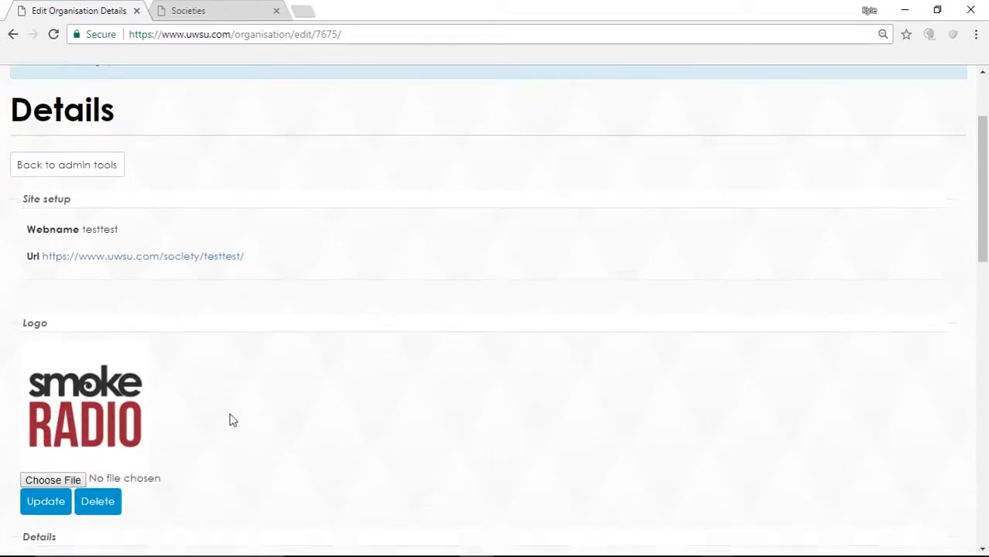
pyautogui.scroll(1, 178, 325)
pyautogui.scroll(3, 175, 342)
pyautogui.scroll(-8, 175, 341)
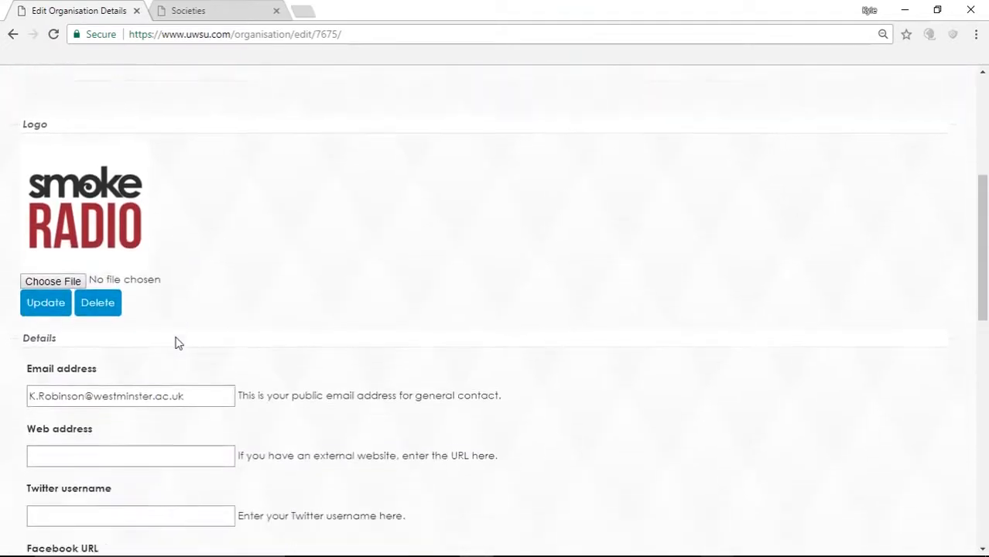
pyautogui.scroll(5, 177, 337)
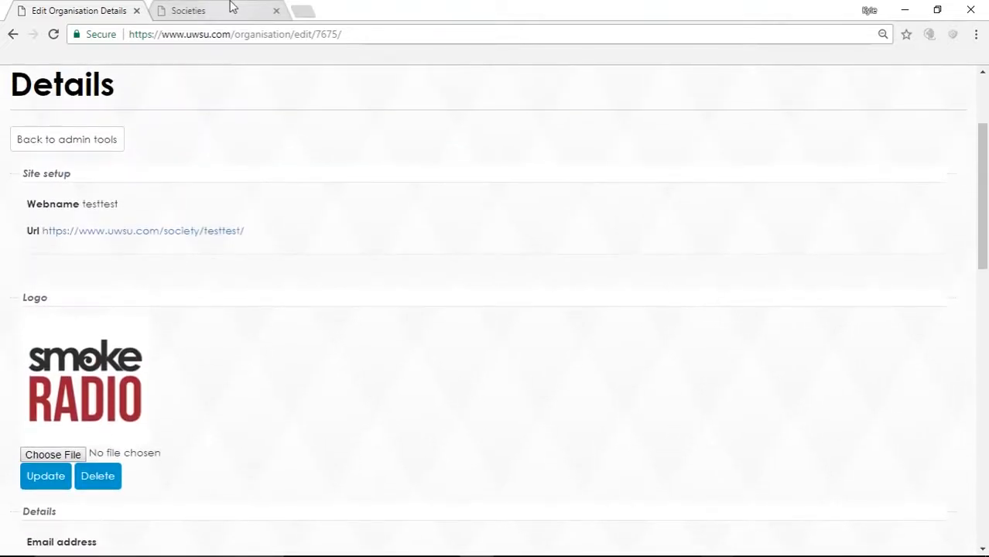
# Step: In the Societies tab, search 'test' and open the Test Test society page
pyautogui.click(229, 9)
pyautogui.click(518, 110)
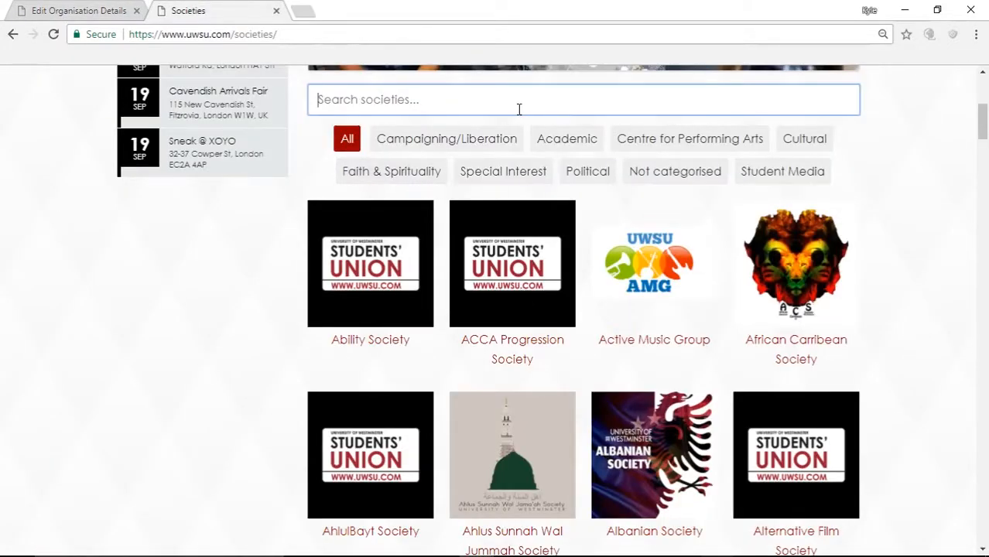
pyautogui.write('test')
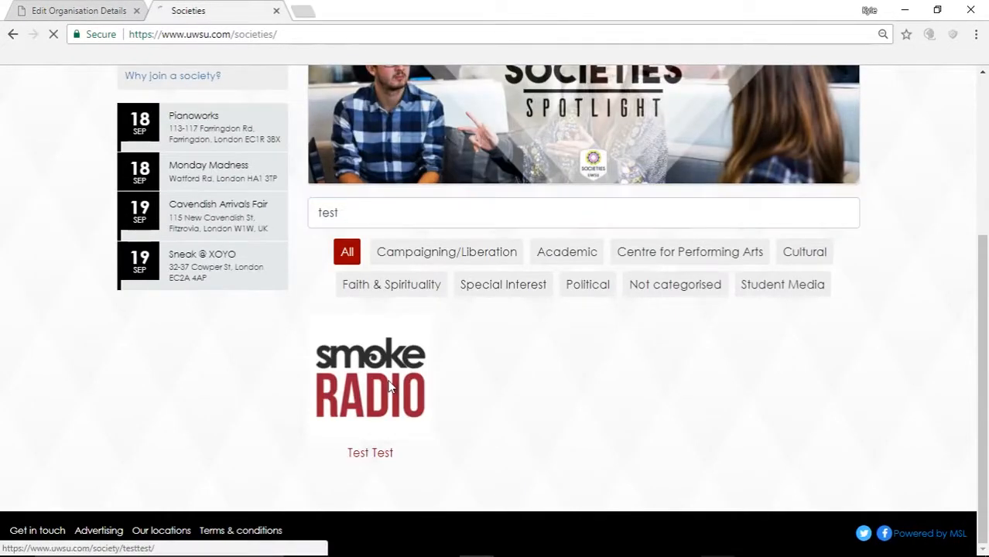
pyautogui.click(390, 387)
pyautogui.scroll(-2, 389, 387)
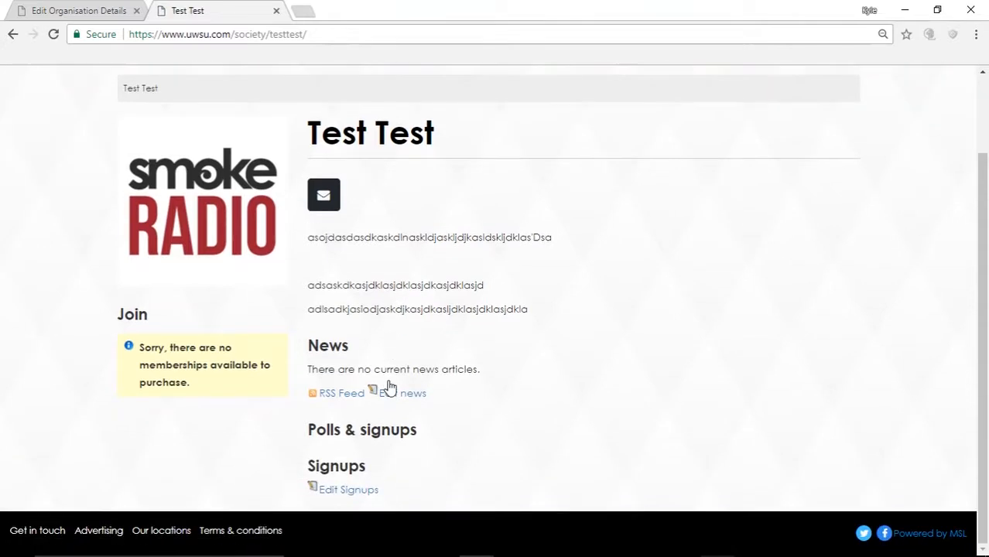
pyautogui.click(68, 11)
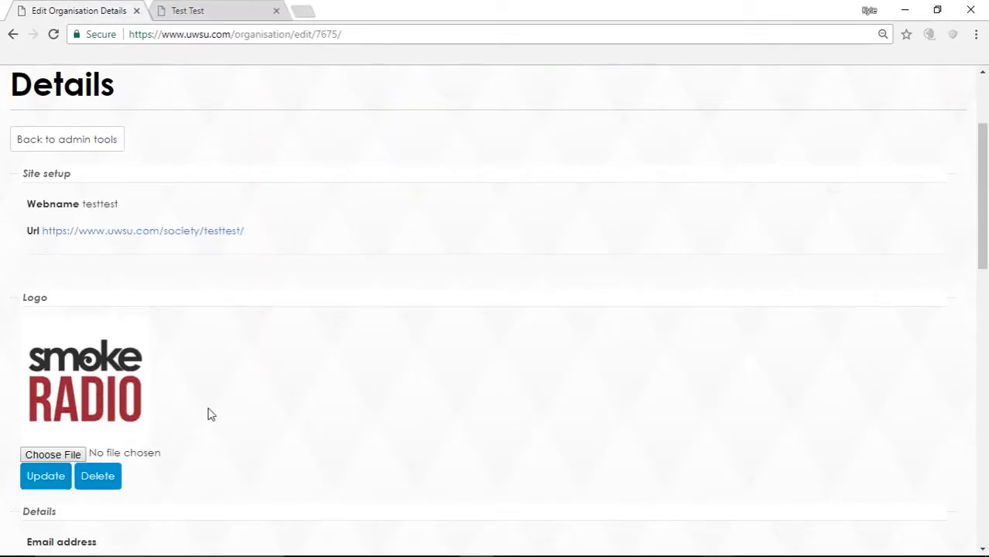
pyautogui.scroll(2, 212, 415)
pyautogui.scroll(-2, 211, 415)
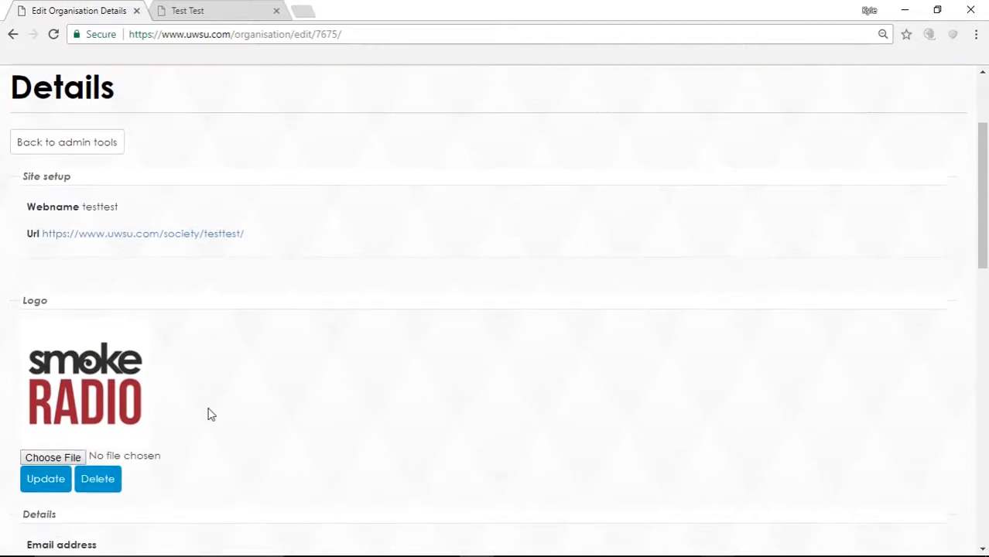
pyautogui.scroll(2, 211, 415)
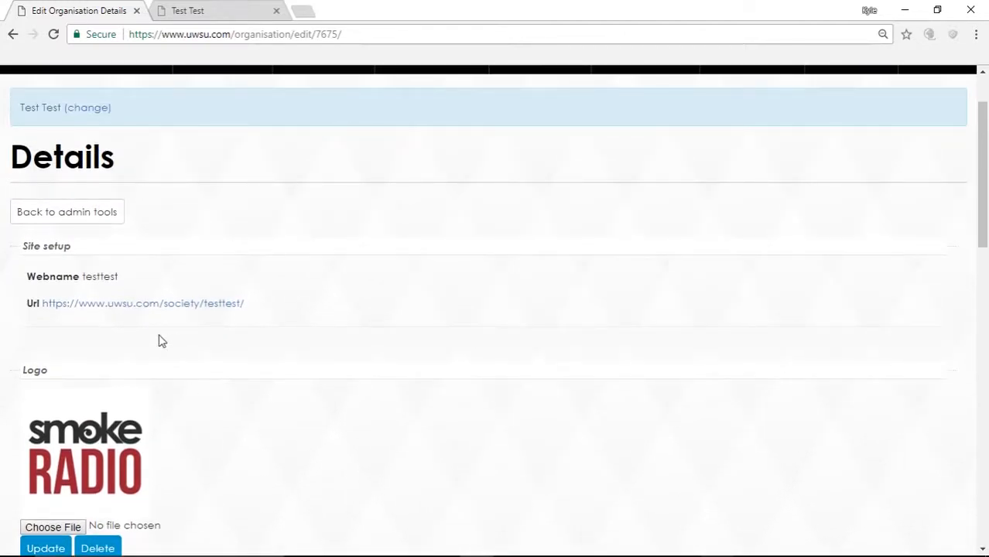
pyautogui.scroll(-2, 157, 417)
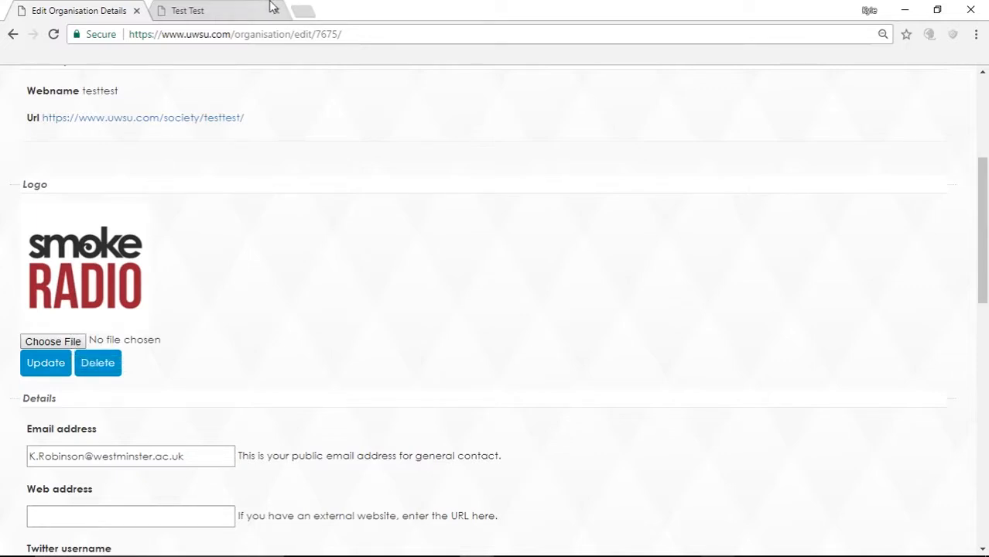
pyautogui.click(232, 11)
pyautogui.scroll(1, 327, 343)
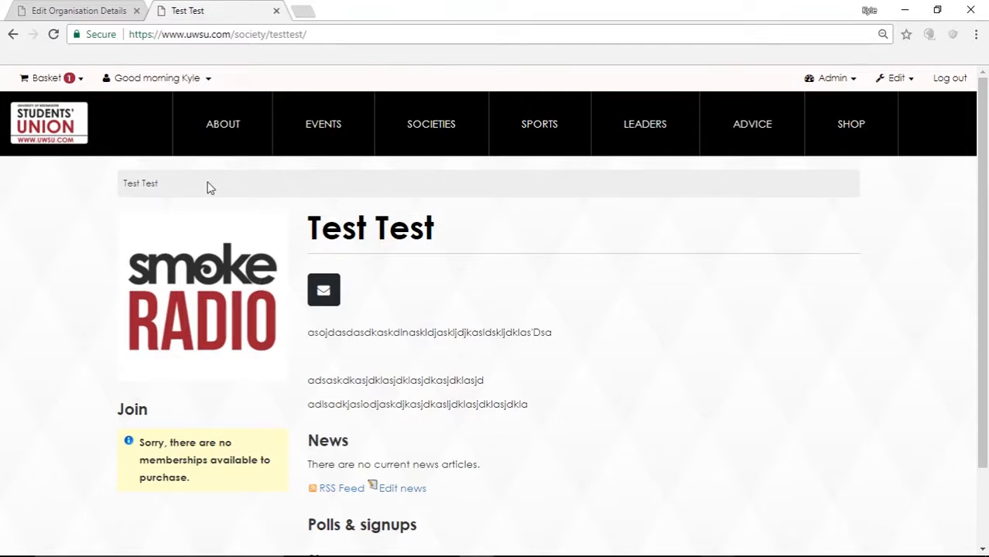
# Step: Clear the public contact email, save the details, and reload the society page to check
pyautogui.click(89, 10)
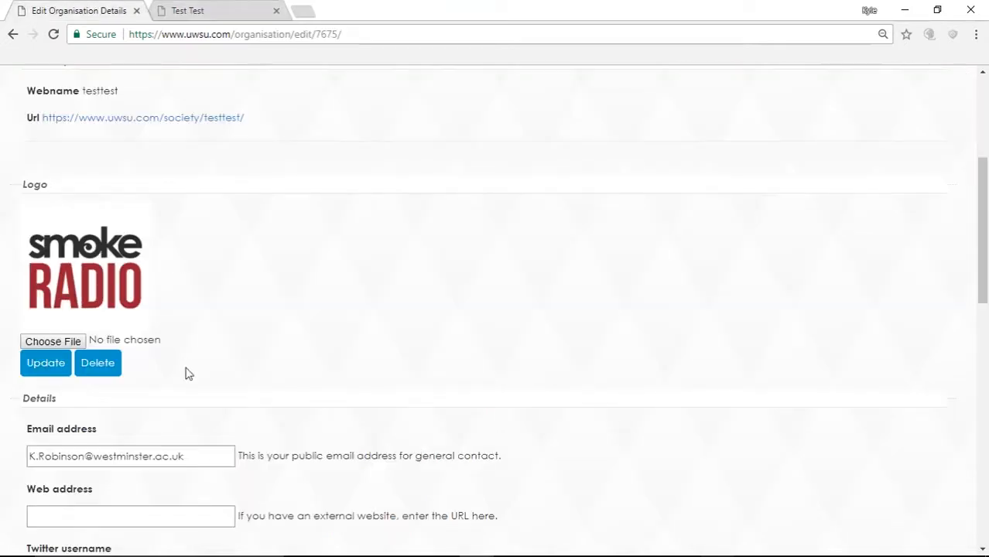
pyautogui.scroll(-4, 188, 374)
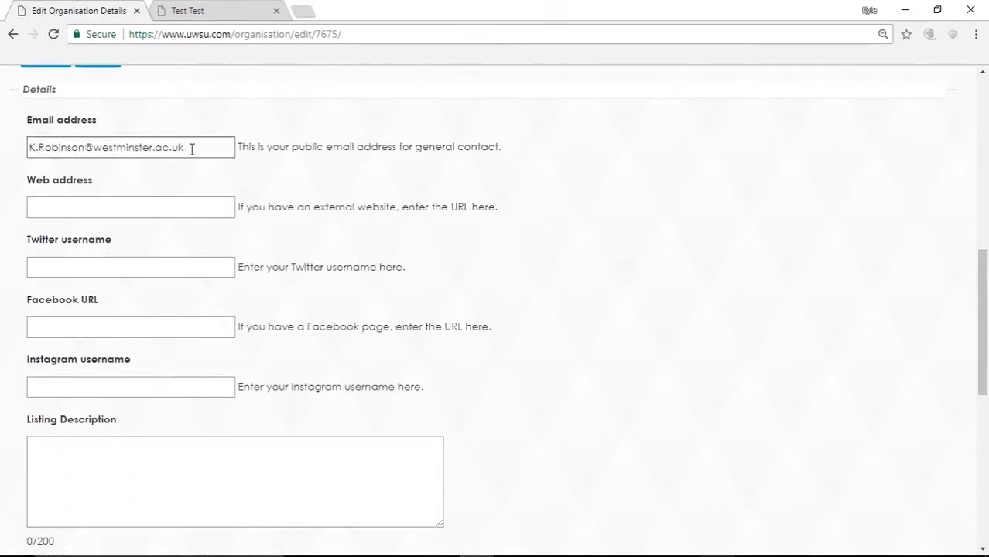
pyautogui.moveTo(191, 149); pyautogui.dragTo(2, 124)
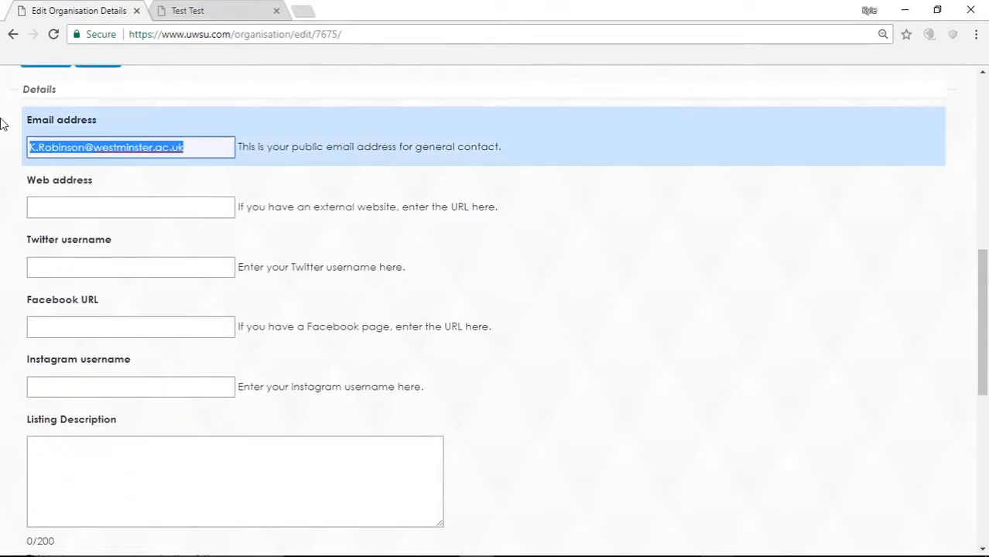
pyautogui.press('BackSpace')
pyautogui.scroll(-6, 6, 140)
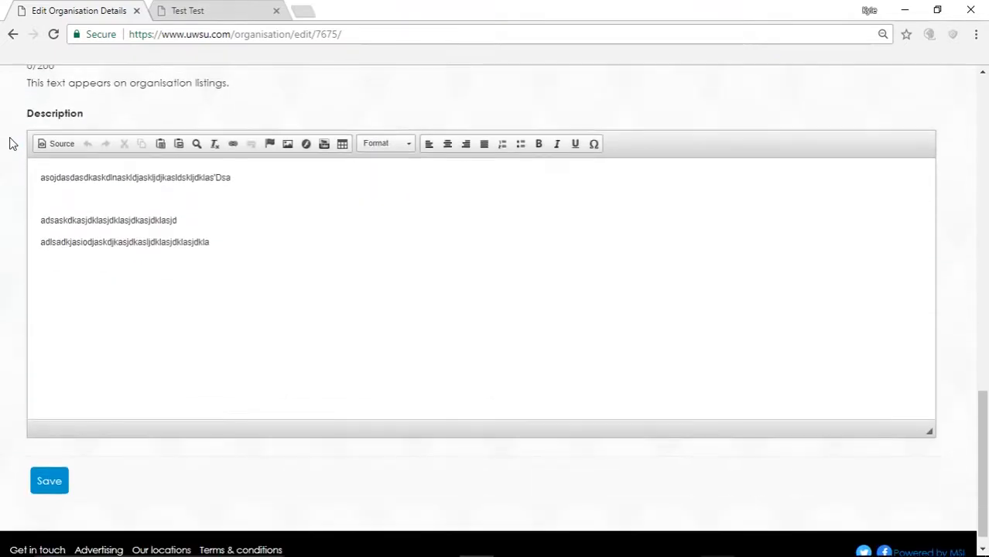
pyautogui.click(52, 473)
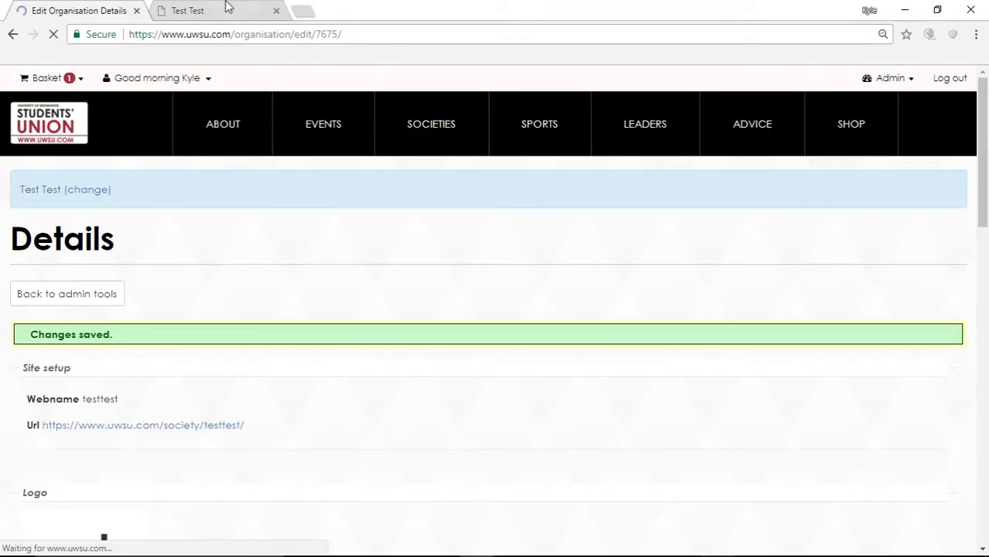
pyautogui.click(228, 8)
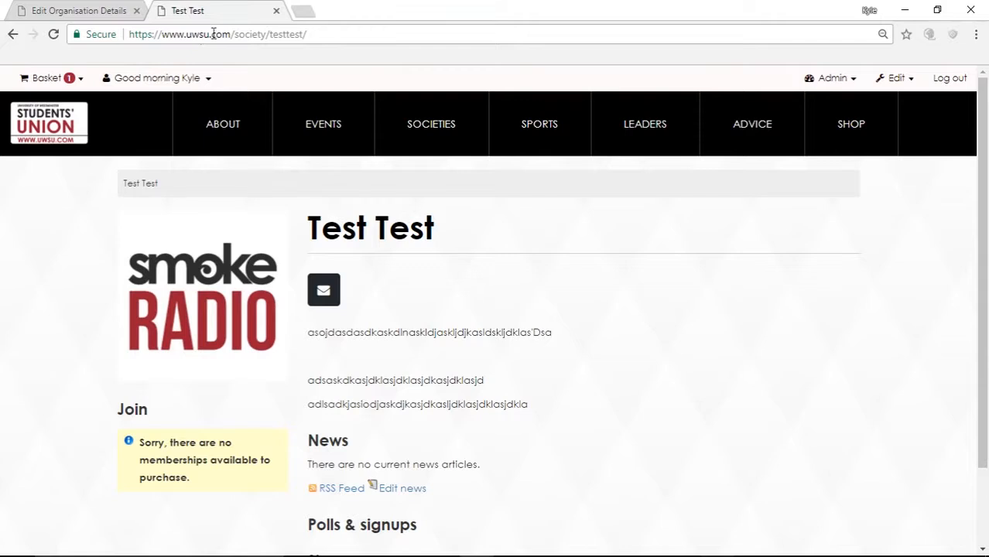
pyautogui.click(212, 34)
pyautogui.press('Return')
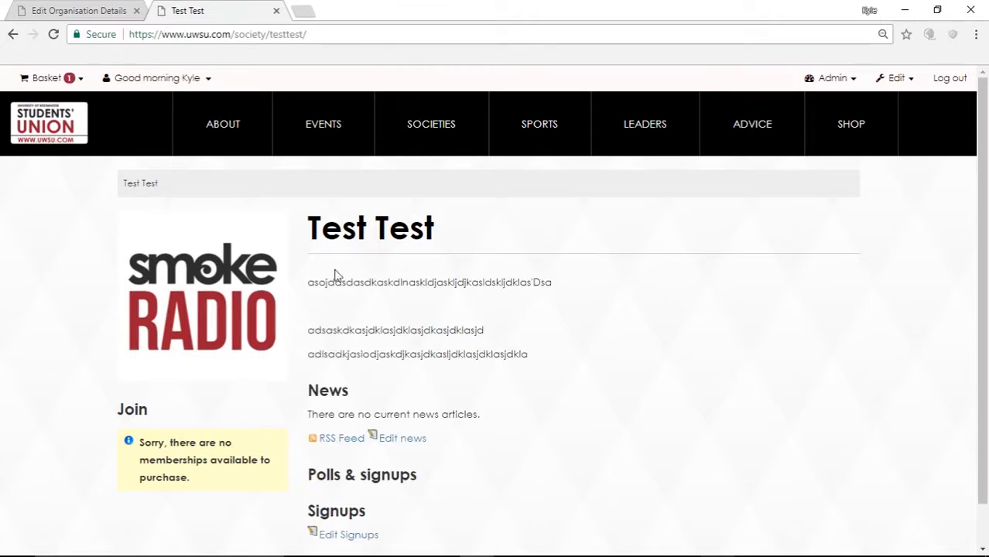
# Step: Re-enter the public contact email address, save, and reload the society page to confirm
pyautogui.click(78, 10)
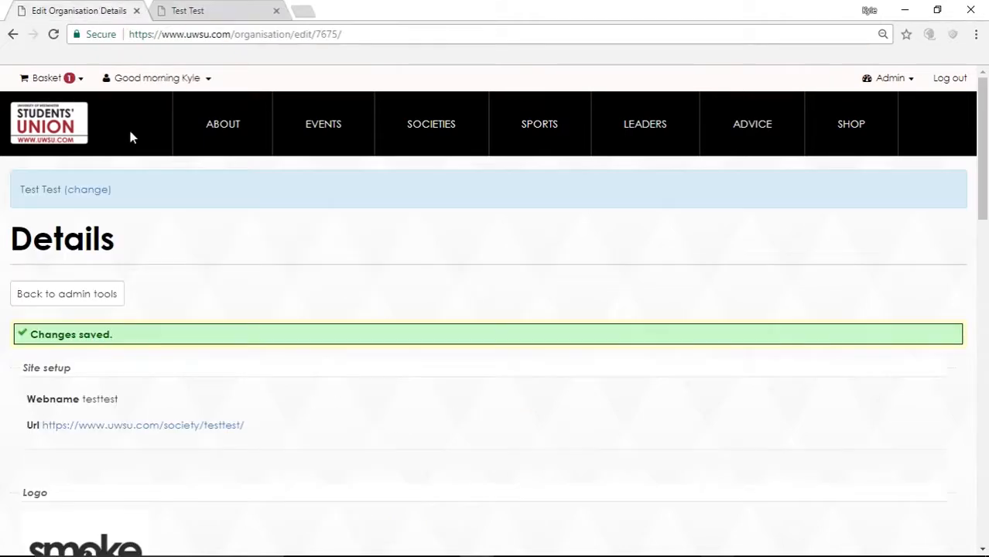
pyautogui.scroll(-6, 194, 442)
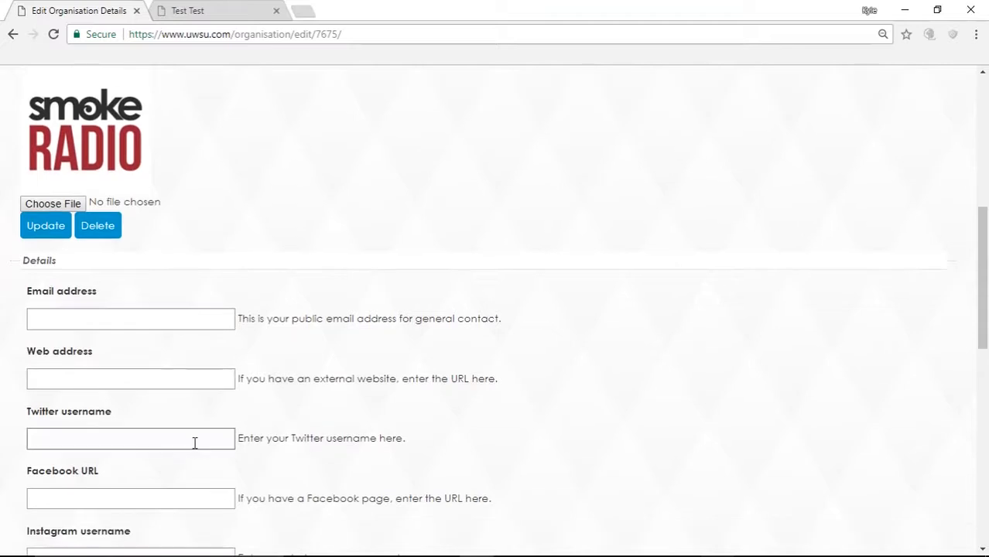
pyautogui.click(164, 322)
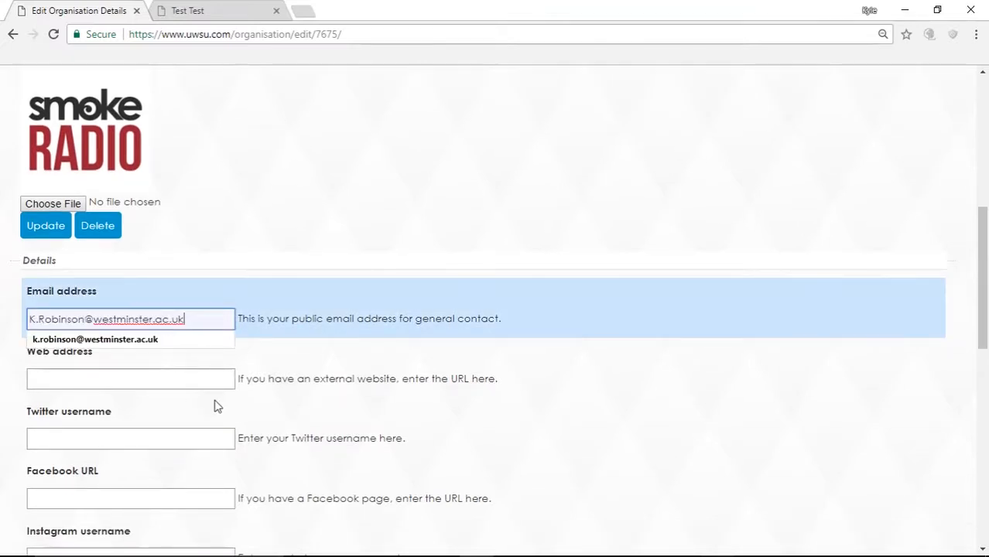
pyautogui.scroll(-10, 215, 403)
pyautogui.click(66, 497)
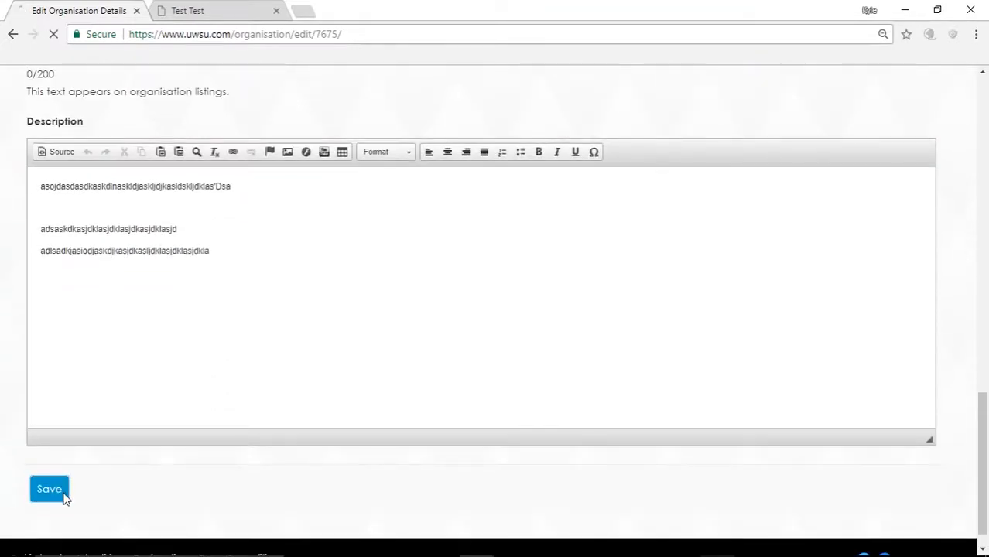
pyautogui.click(232, 10)
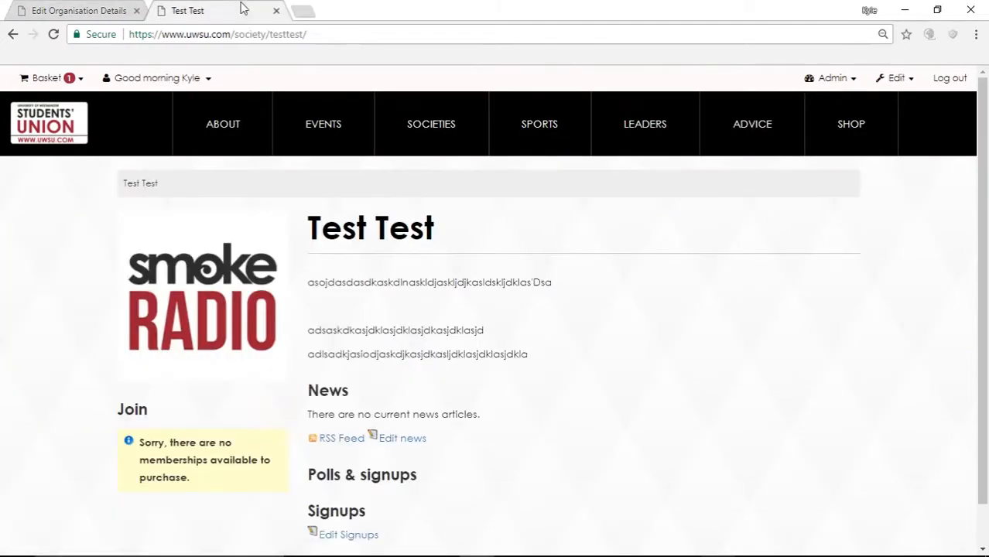
pyautogui.click(219, 39)
pyautogui.press('Return')
pyautogui.click(114, 8)
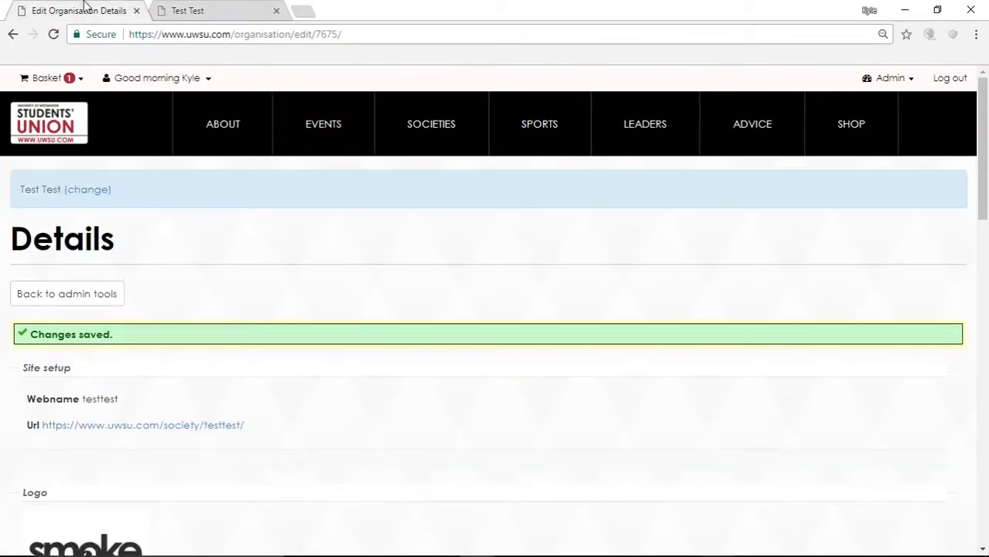
pyautogui.scroll(-5, 183, 256)
pyautogui.scroll(-3, 184, 254)
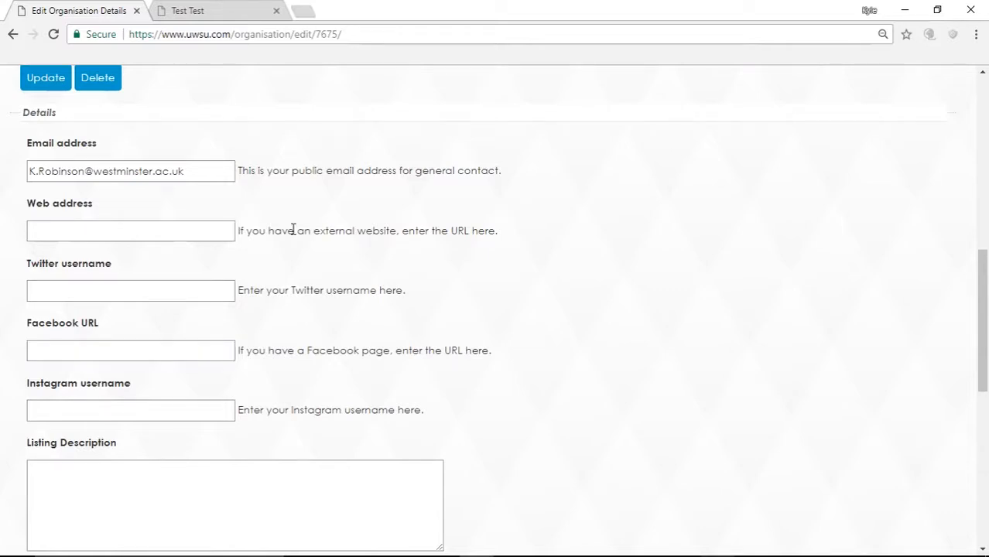
pyautogui.scroll(-1, 285, 234)
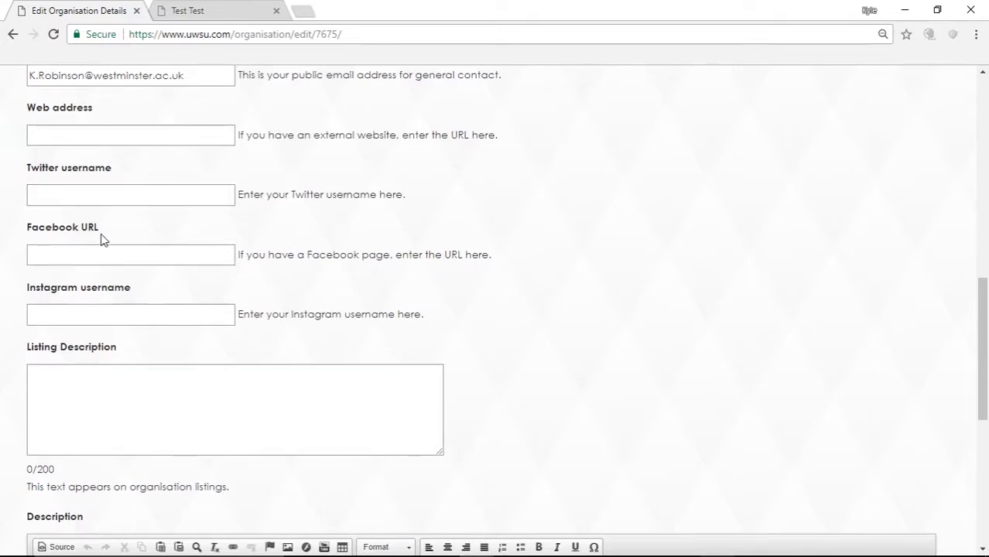
pyautogui.scroll(-2, 136, 254)
pyautogui.scroll(-3, 135, 255)
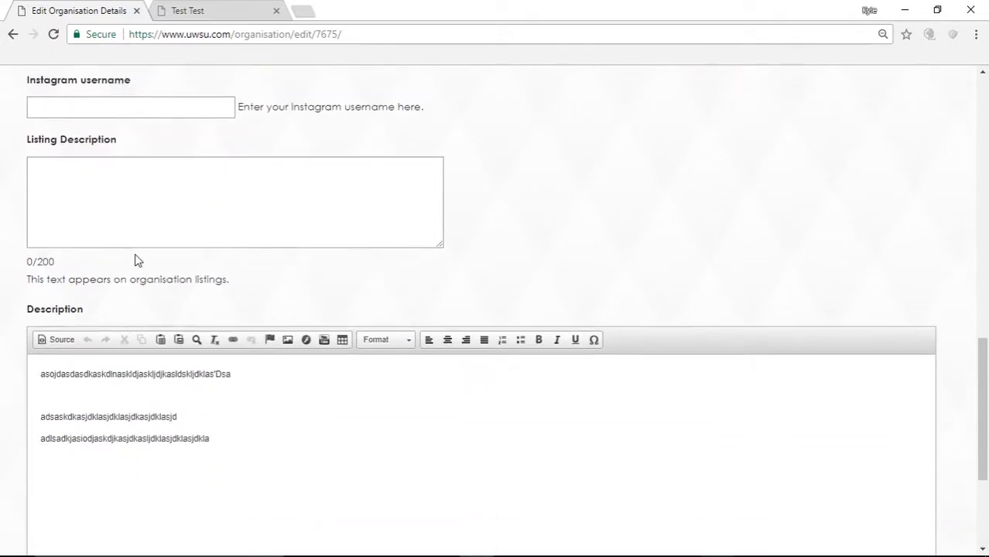
pyautogui.scroll(1, 137, 257)
pyautogui.click(91, 171)
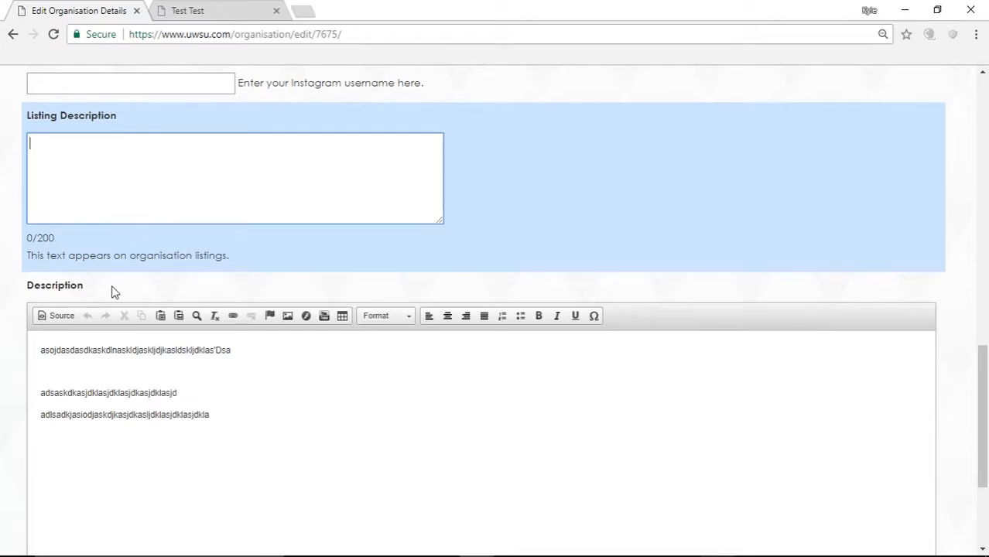
pyautogui.scroll(-3, 150, 190)
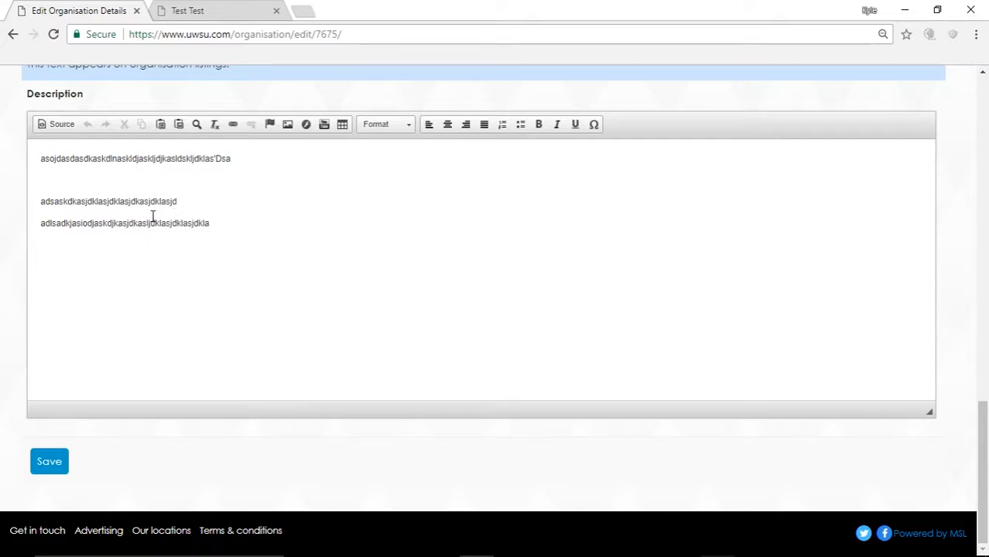
pyautogui.click(205, 203)
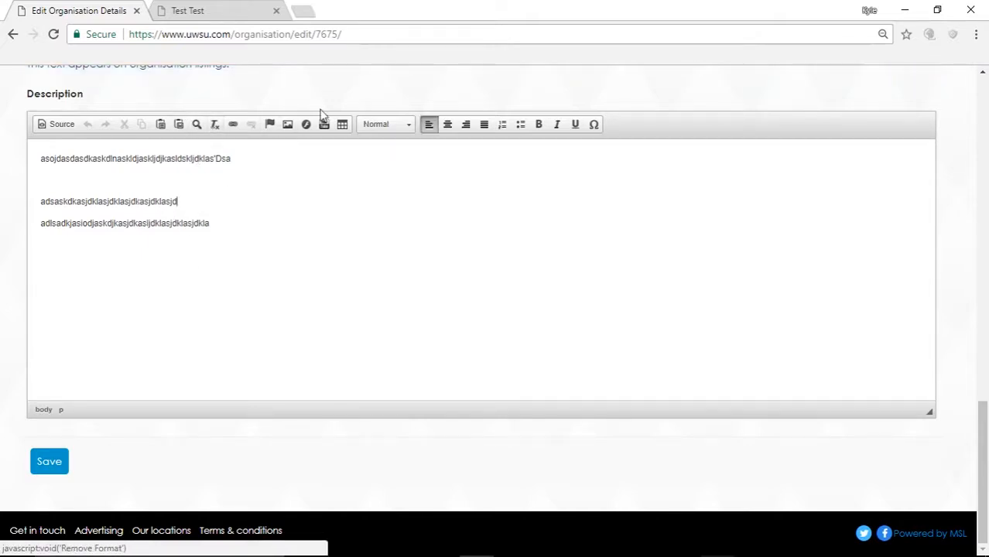
# Step: Open and dismiss the Image dialog, then open the Embed YouTube Video dialog
pyautogui.click(288, 130)
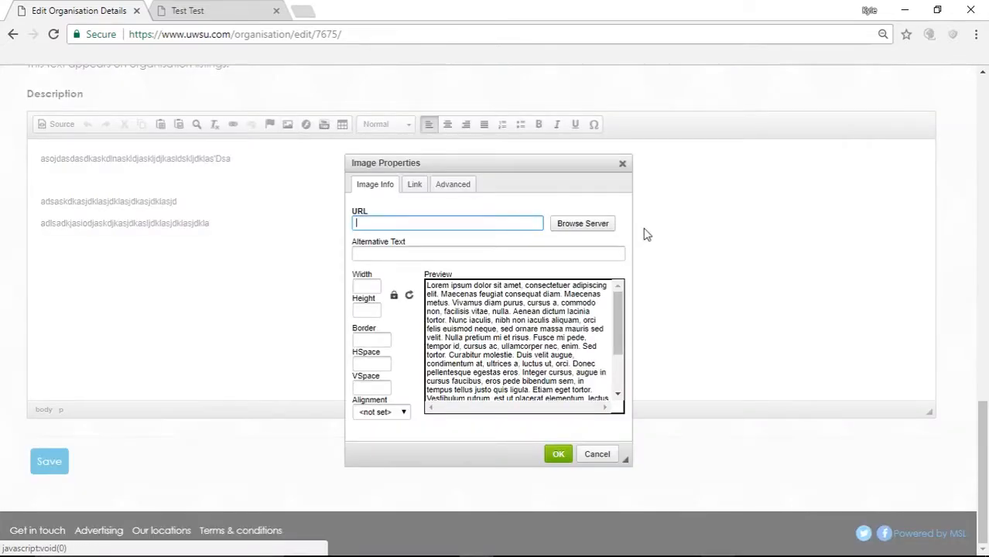
pyautogui.click(623, 166)
pyautogui.click(315, 130)
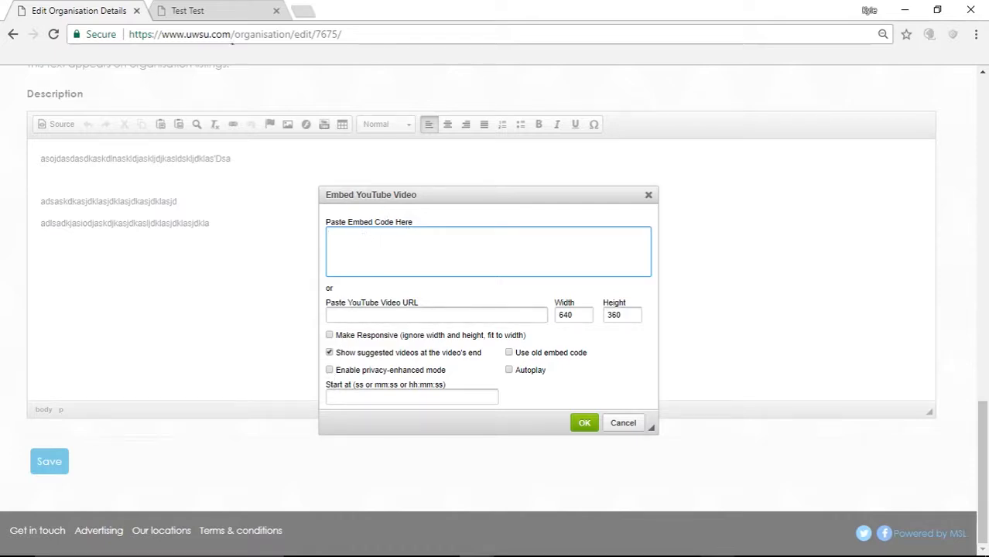
pyautogui.click(236, 33)
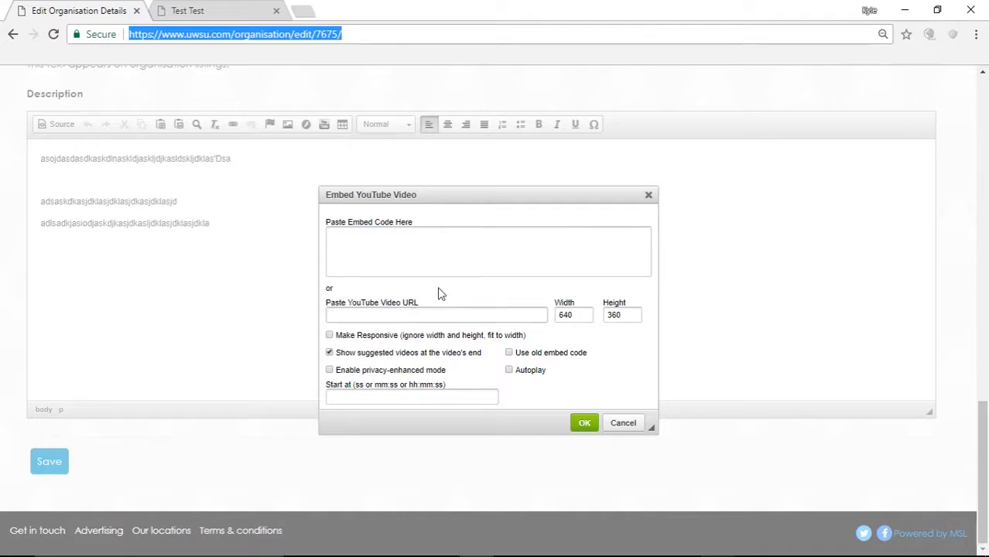
# Step: Tick Make Responsive in the YouTube embed dialog, then back out of cancelling it
pyautogui.click(499, 271)
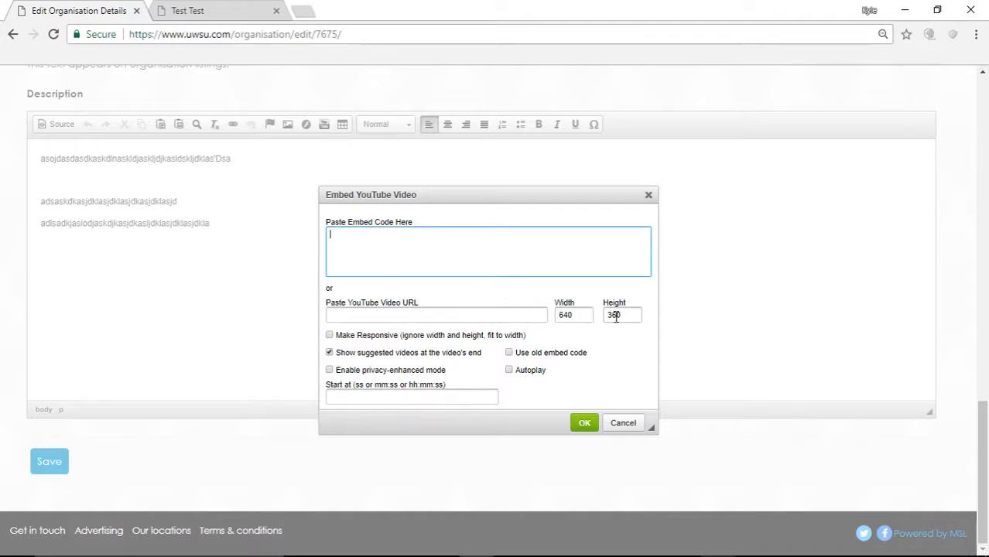
pyautogui.click(330, 336)
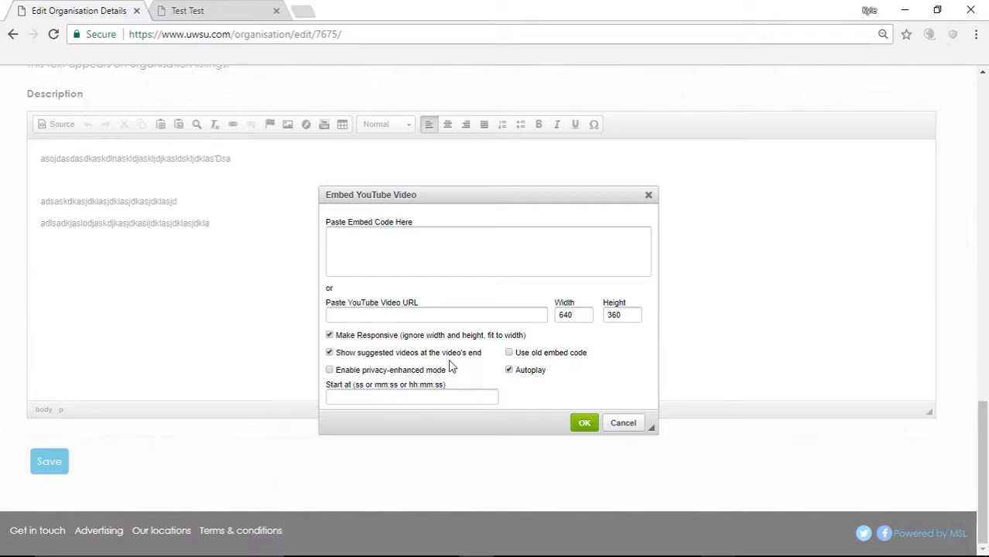
pyautogui.click(627, 426)
pyautogui.click(605, 134)
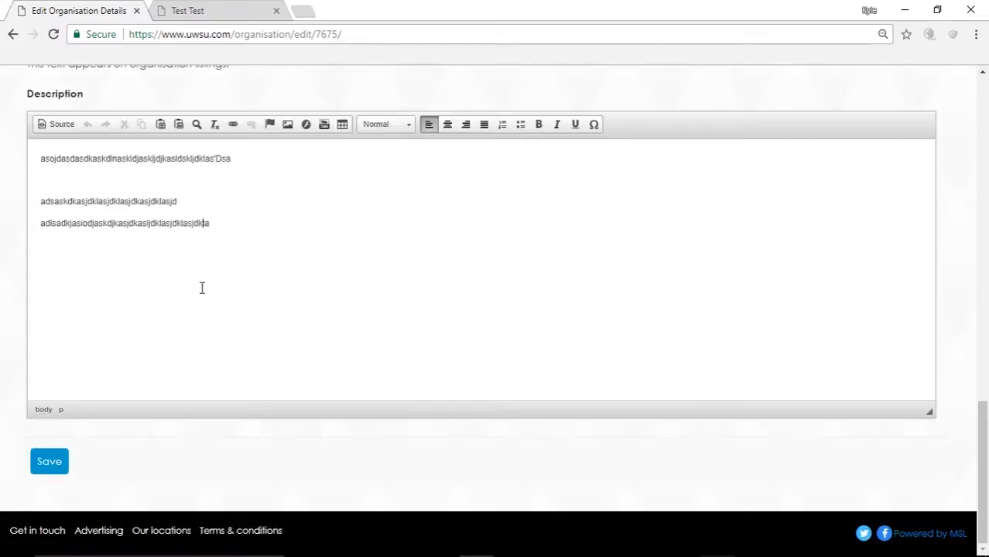
# Step: Check the Test Test public page, then go via Back to admin tools to the News admin page
pyautogui.scroll(2, 201, 288)
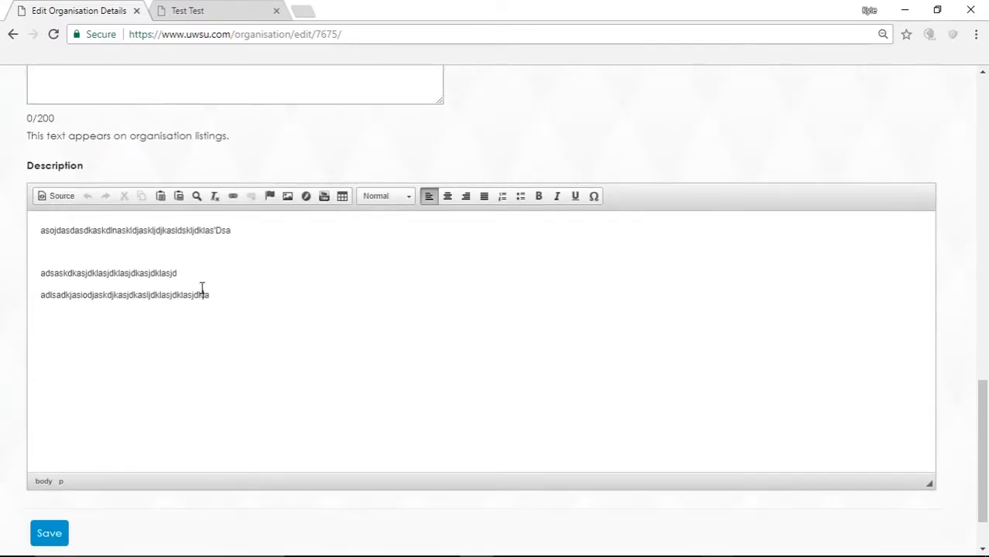
pyautogui.scroll(-2, 201, 292)
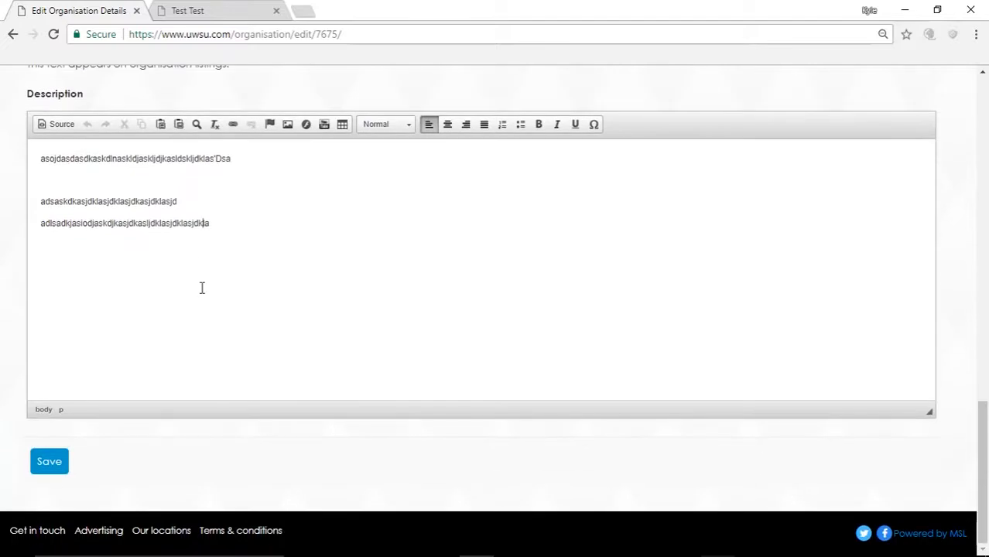
pyautogui.scroll(1, 196, 382)
pyautogui.scroll(6, 196, 382)
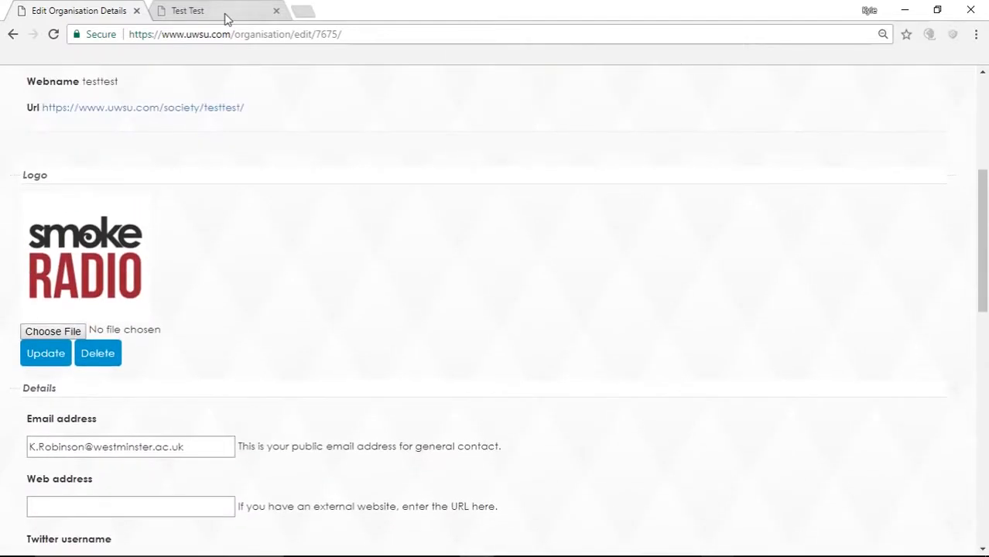
pyautogui.click(225, 10)
pyautogui.scroll(-1, 338, 361)
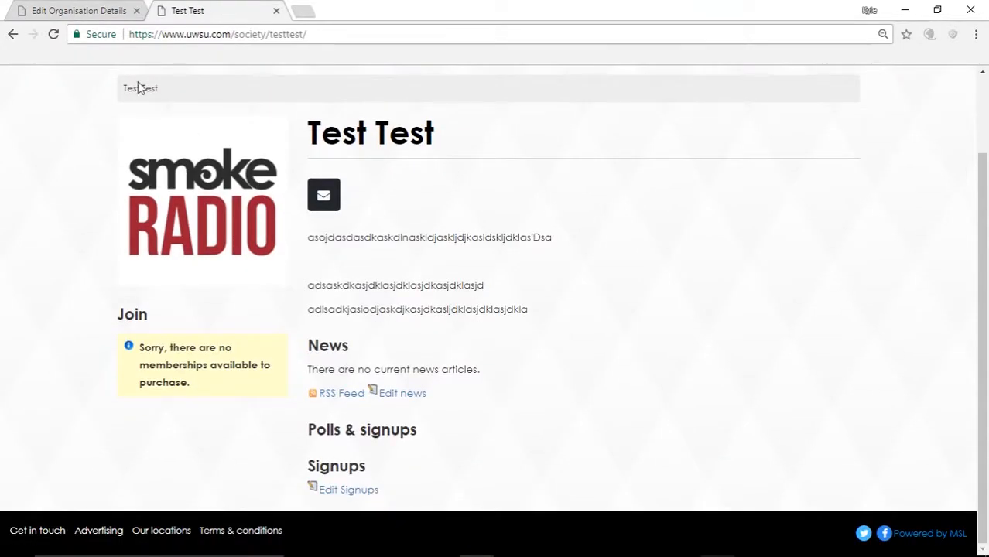
pyautogui.click(89, 10)
pyautogui.scroll(-1, 151, 301)
pyautogui.scroll(5, 151, 300)
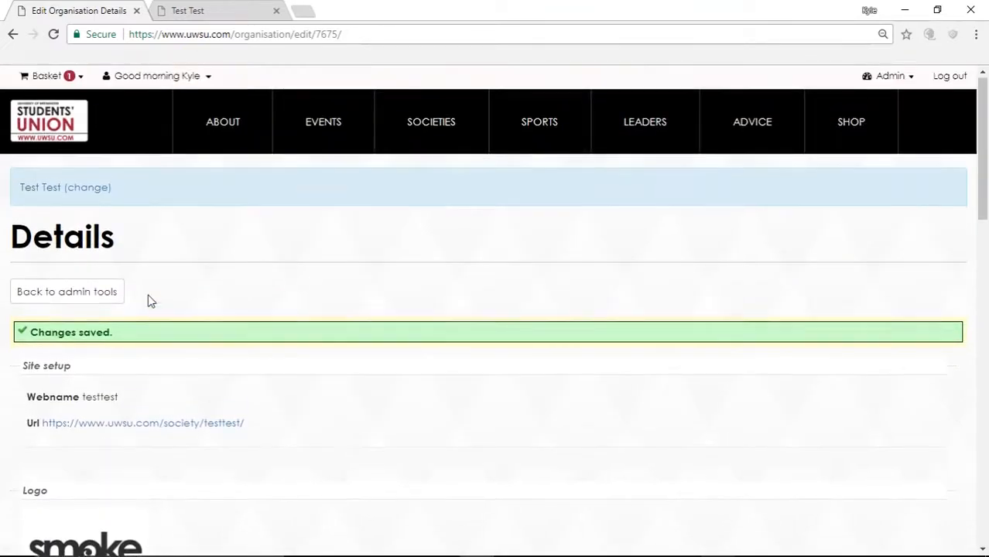
pyautogui.click(98, 292)
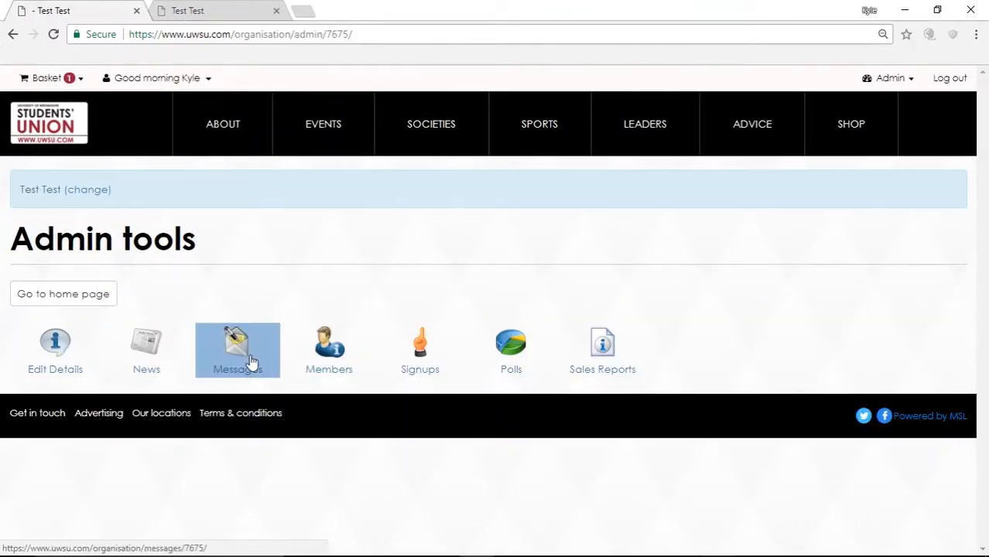
pyautogui.click(135, 341)
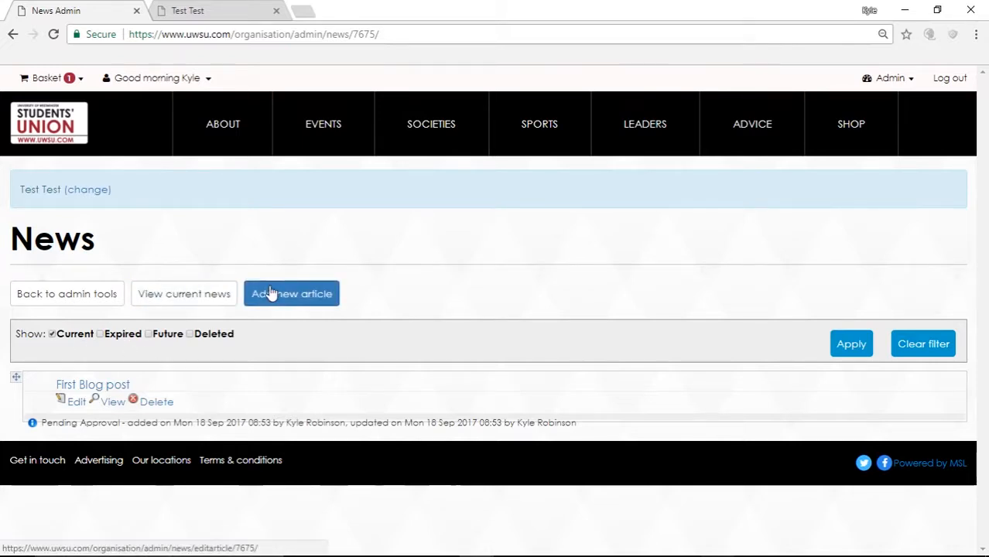
# Step: Start a new article titled 'Second blog post' with an empty byline, non-members still allowed
pyautogui.click(318, 289)
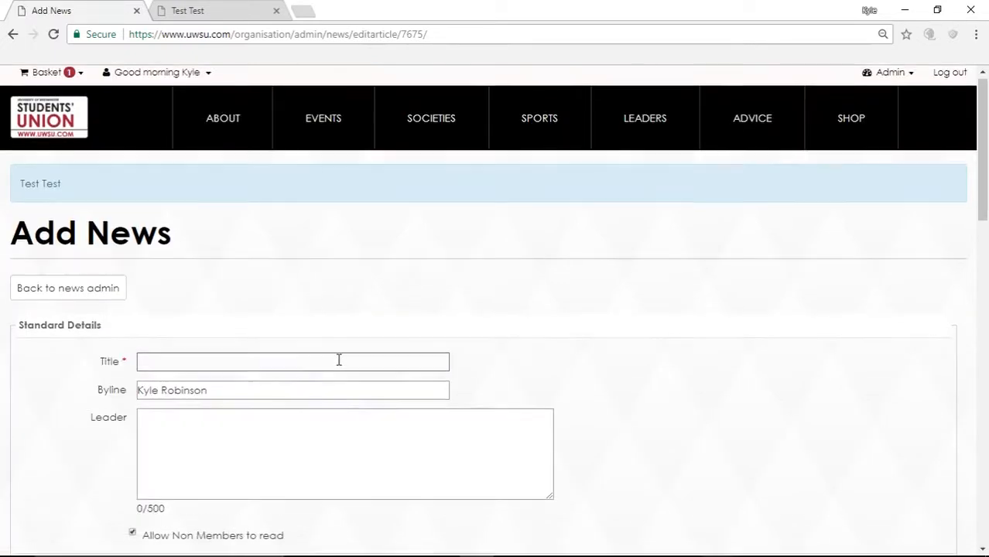
pyautogui.scroll(-2, 338, 360)
pyautogui.click(216, 231)
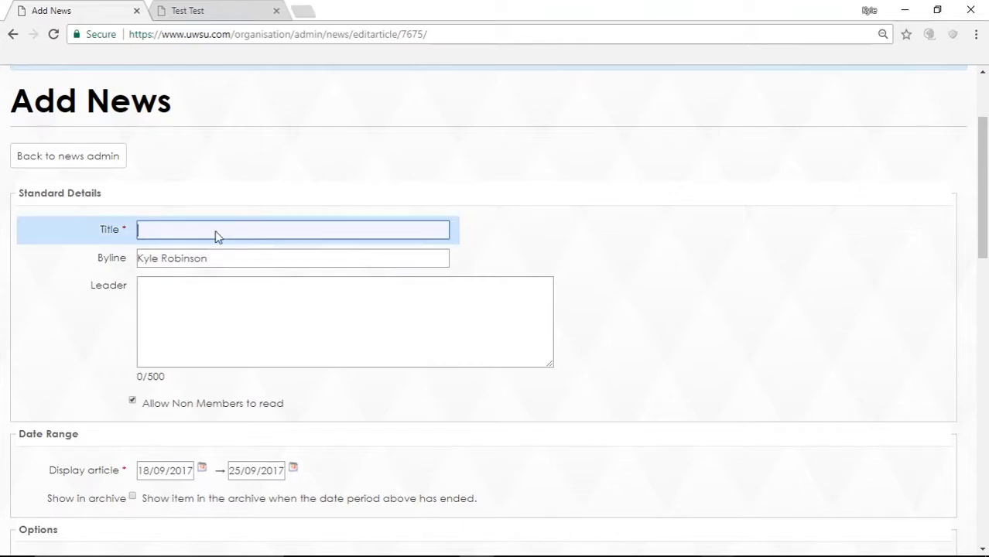
pyautogui.write('Second blog post')
pyautogui.moveTo(208, 258); pyautogui.dragTo(125, 256)
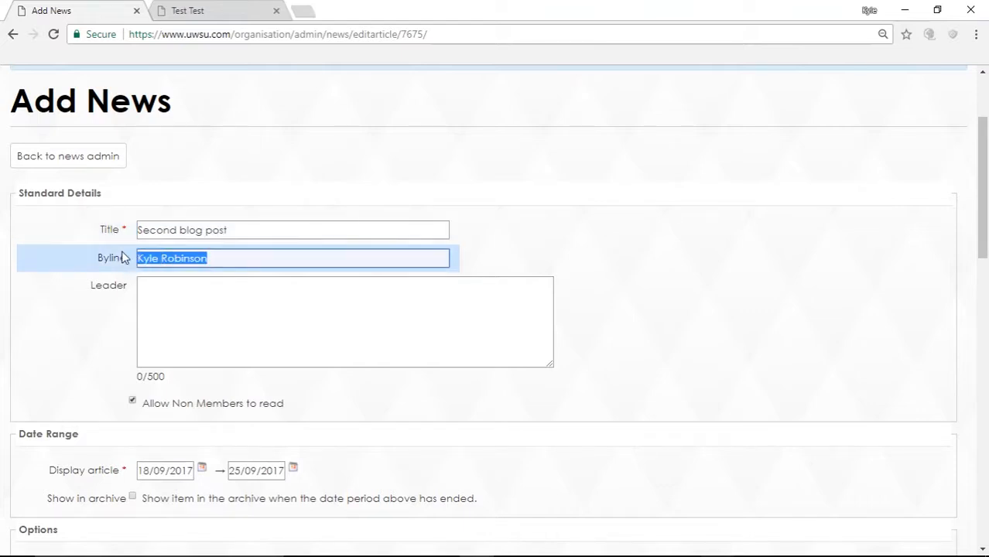
pyautogui.press('BackSpace')
pyautogui.scroll(-3, 192, 310)
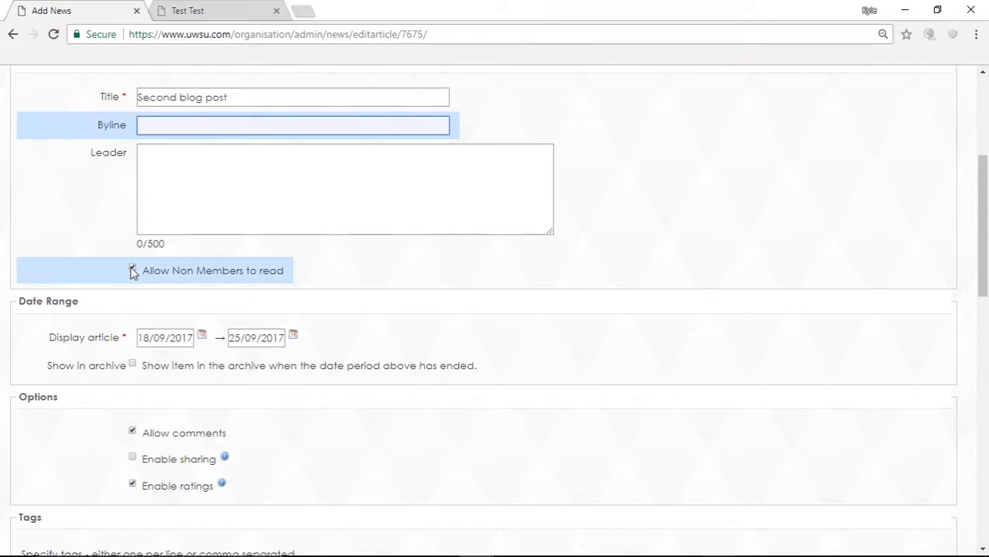
pyautogui.click(247, 280)
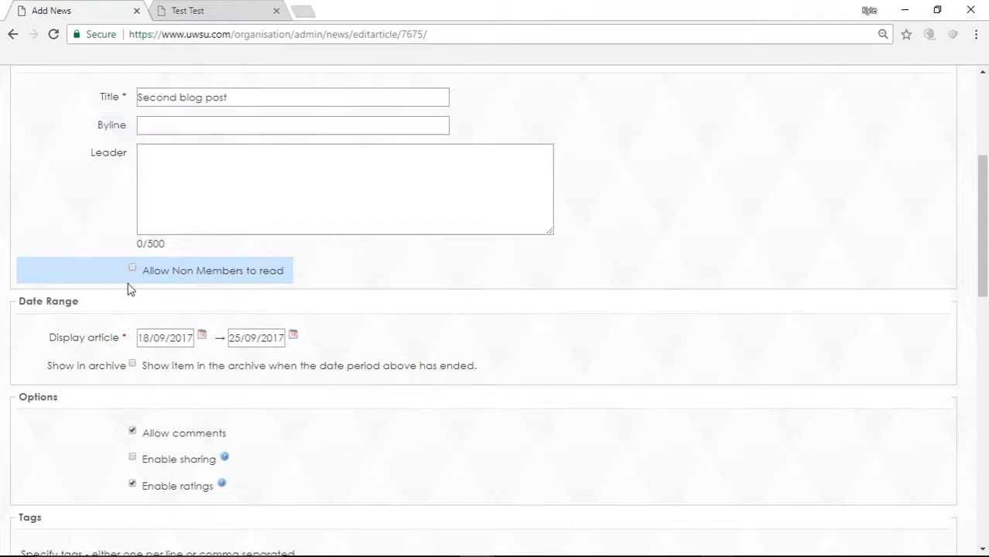
pyautogui.click(133, 271)
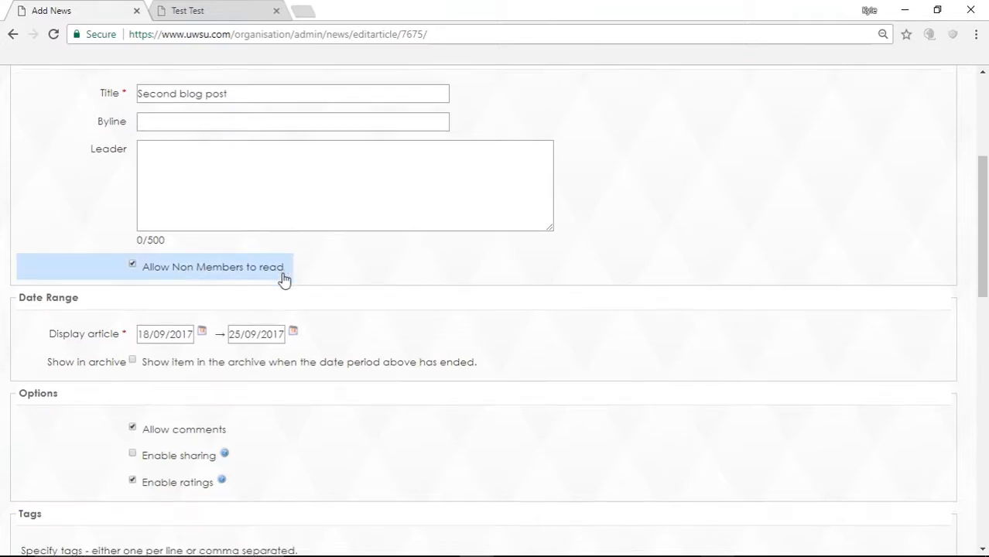
# Step: Set the article's end date to 09/02/2018 and tick Show in archive
pyautogui.scroll(-3, 283, 279)
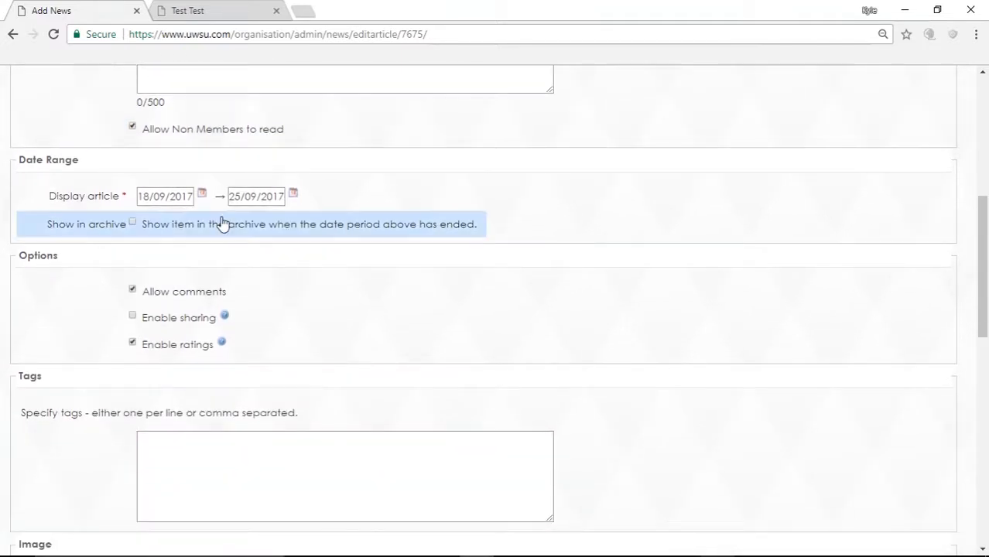
pyautogui.click(294, 195)
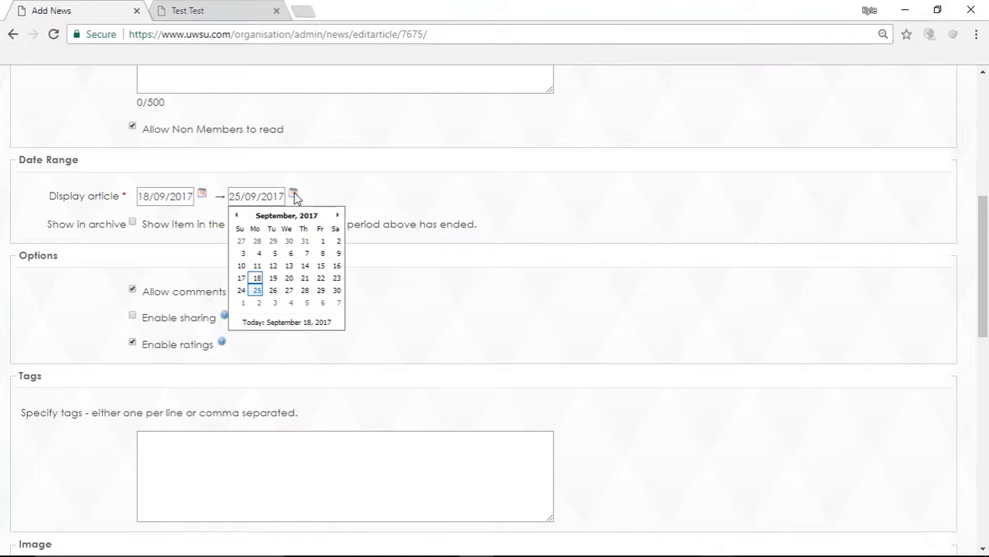
pyautogui.click(338, 216)
pyautogui.click(338, 215)
pyautogui.click(338, 216)
pyautogui.click(338, 215)
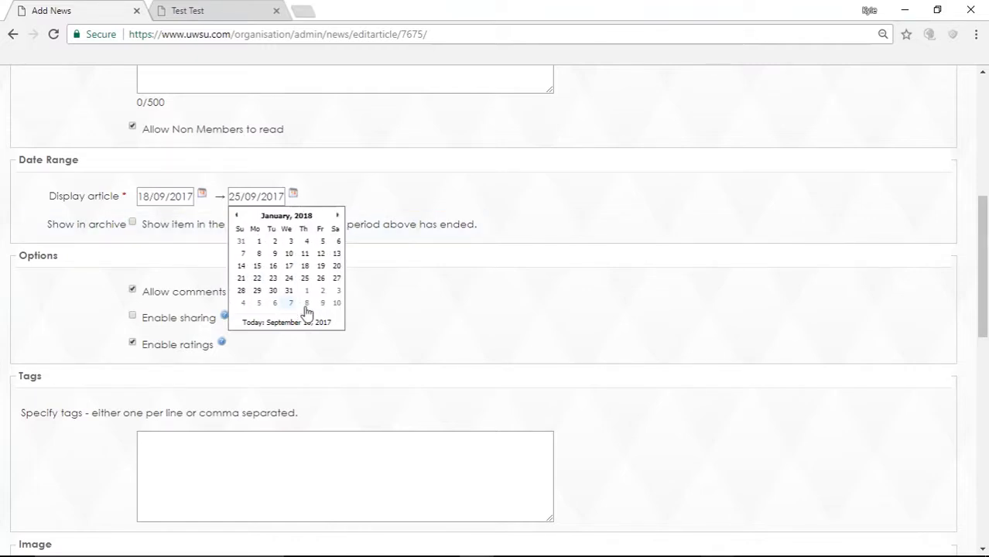
pyautogui.click(320, 303)
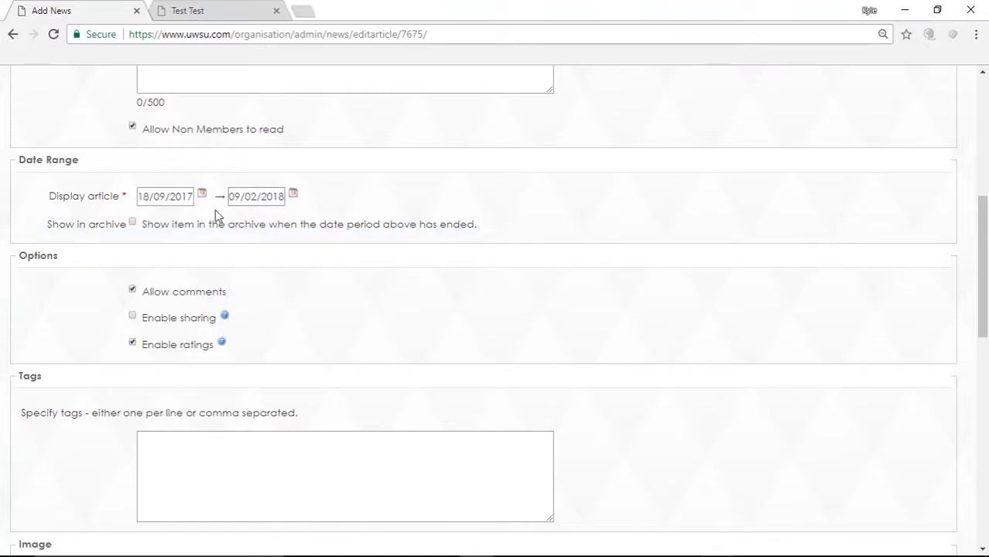
pyautogui.click(133, 224)
# Step: Untick Enable sharing and Enable ratings in Options, then click into the Tags box
pyautogui.scroll(-1, 100, 266)
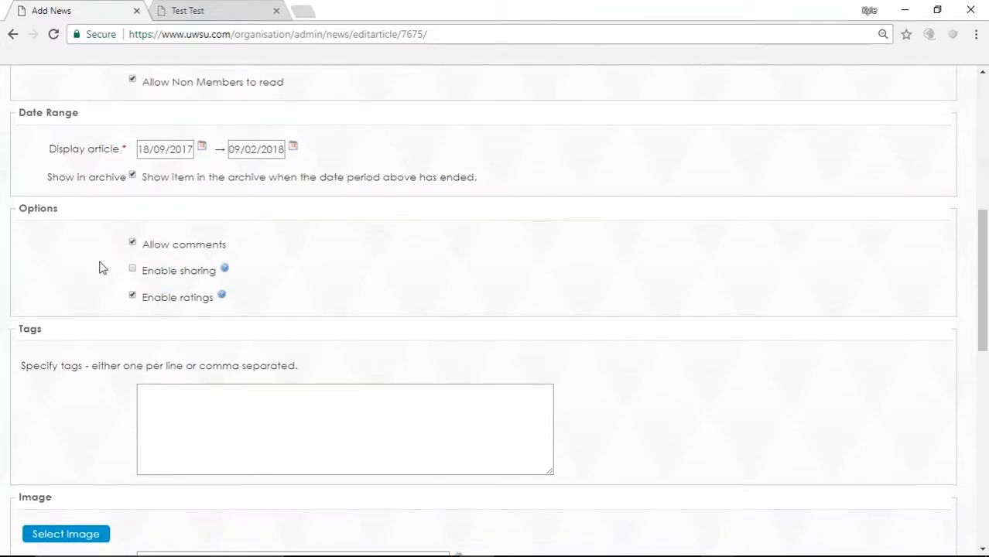
pyautogui.scroll(-2, 100, 266)
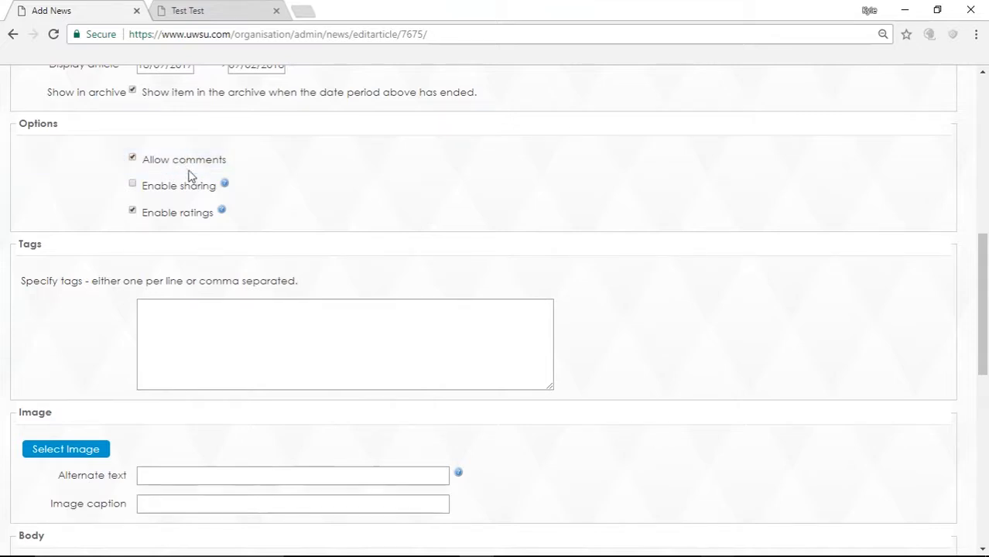
pyautogui.moveTo(138, 191)
pyautogui.click(133, 186)
pyautogui.moveTo(166, 219)
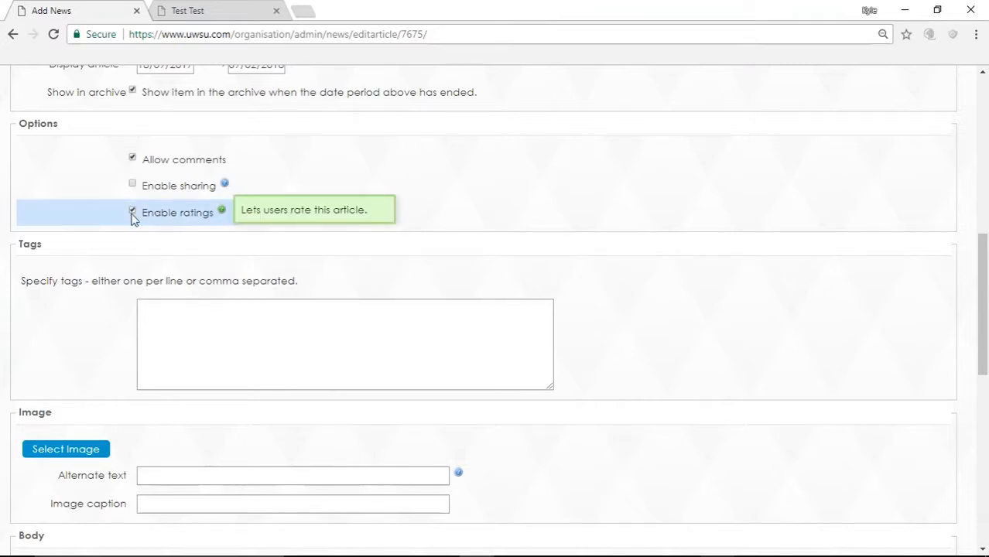
pyautogui.click(133, 214)
pyautogui.scroll(-3, 67, 315)
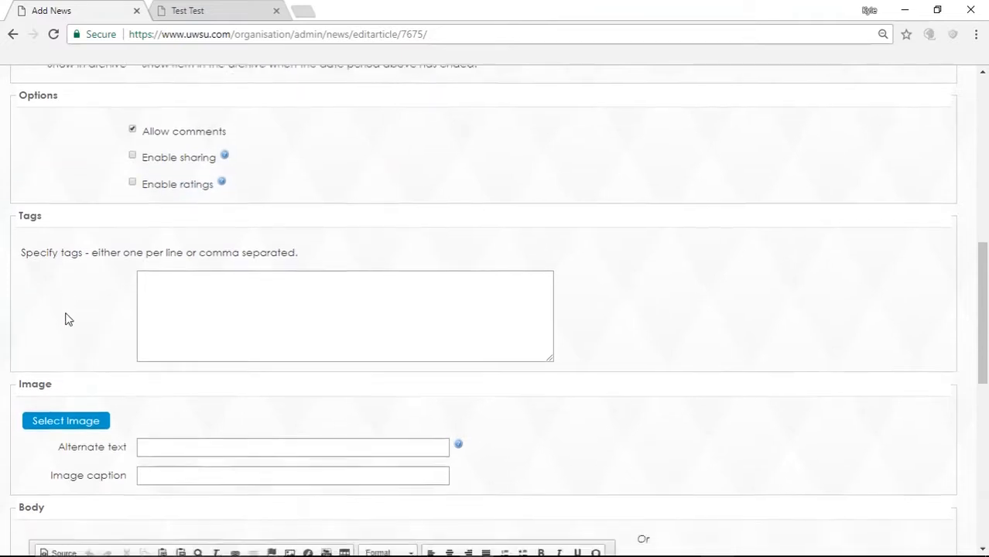
pyautogui.scroll(1, 116, 197)
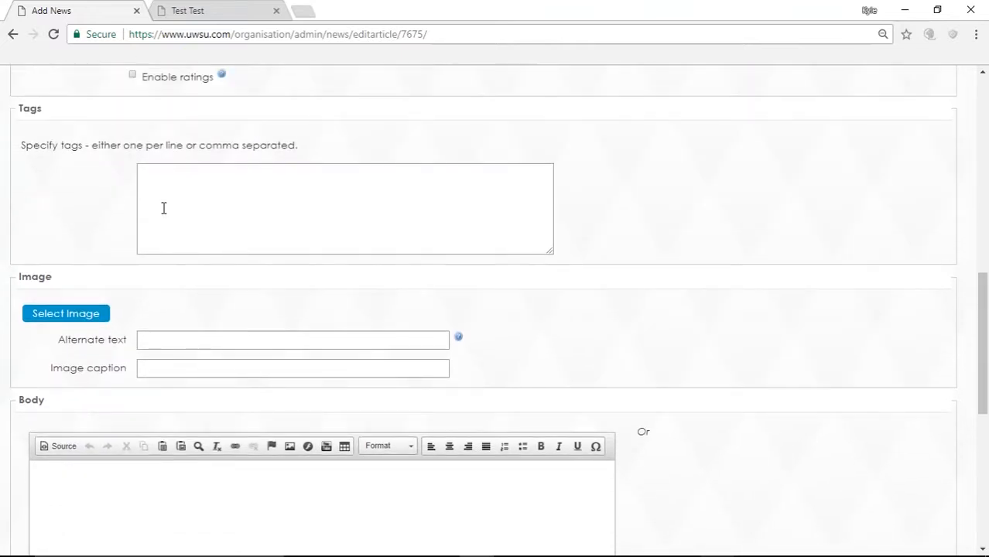
pyautogui.click(161, 209)
pyautogui.scroll(-1, 113, 231)
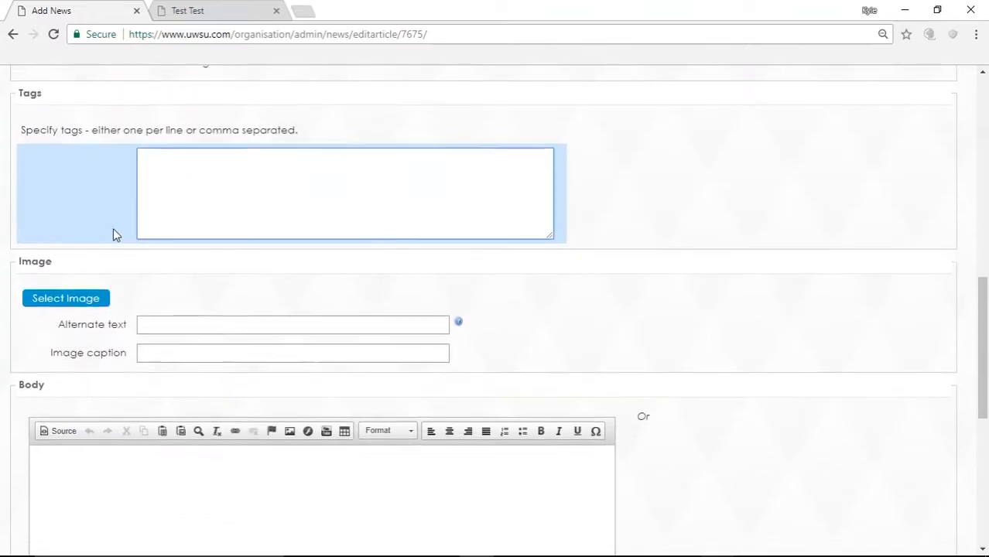
pyautogui.scroll(-1, 113, 230)
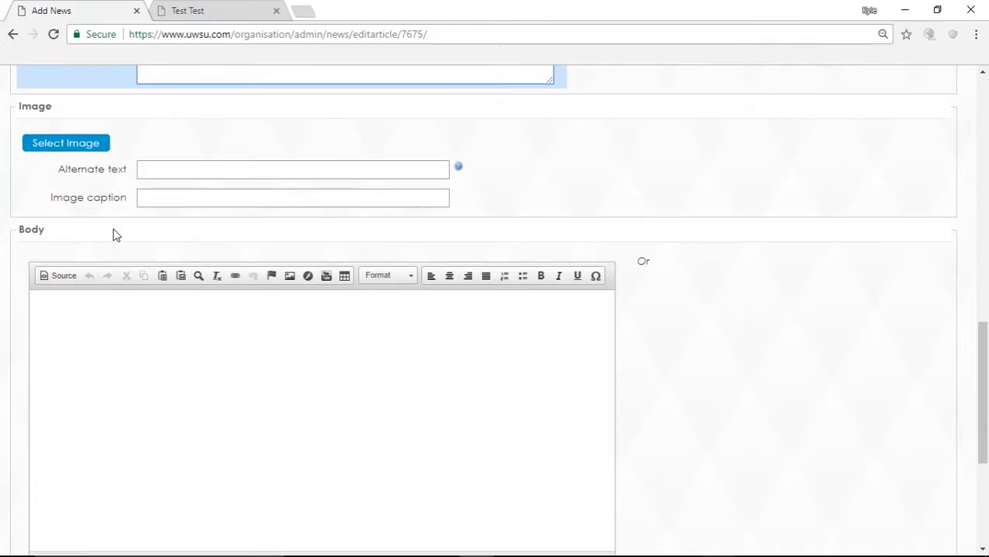
# Step: Insert mozambique-beaches2.jpg as the article's image
pyautogui.click(84, 150)
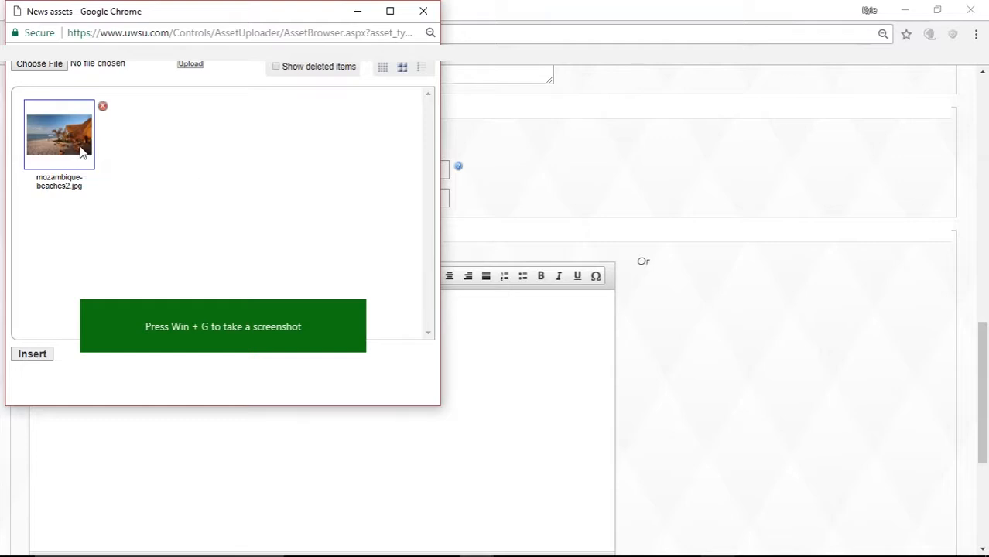
pyautogui.click(357, 308)
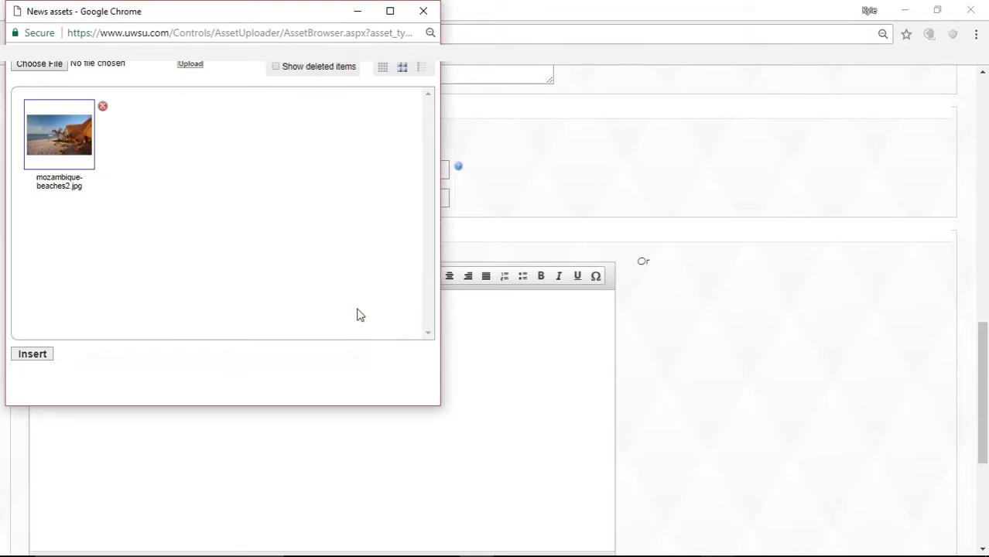
pyautogui.click(49, 354)
# Step: Set Image thumbnail resizing to 'Fit All (no cropping)', leaving alternate text empty
pyautogui.scroll(-1, 324, 300)
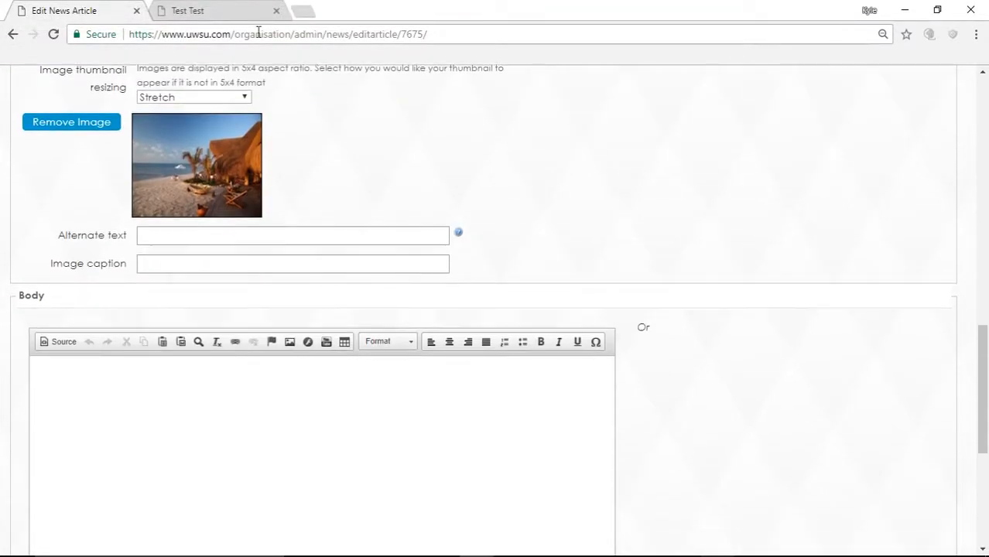
pyautogui.click(225, 99)
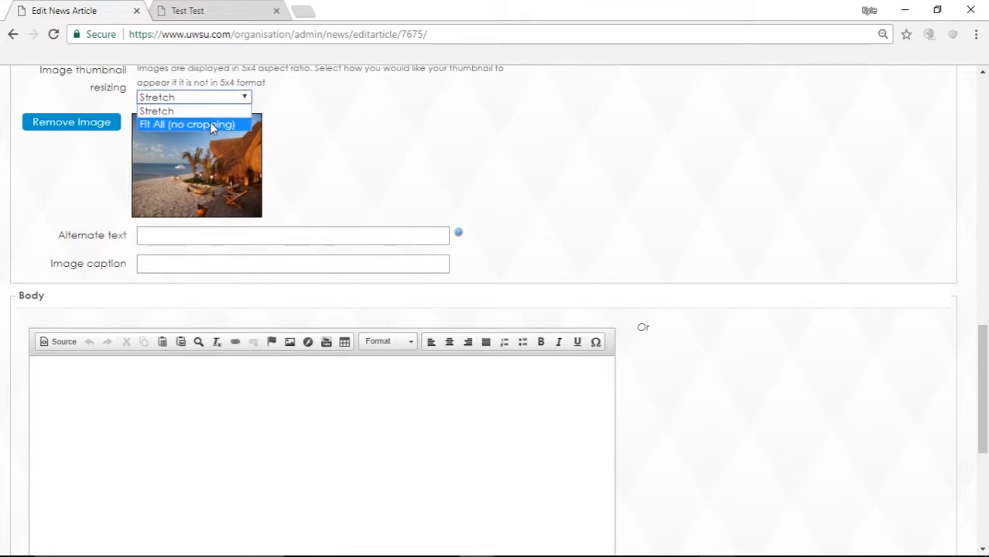
pyautogui.click(213, 124)
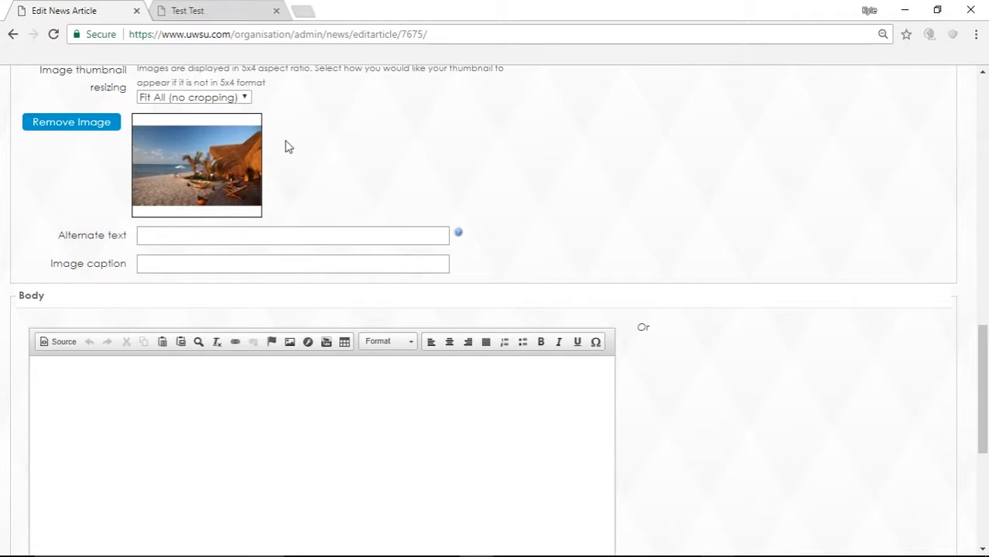
pyautogui.scroll(1, 285, 146)
pyautogui.scroll(1, 287, 147)
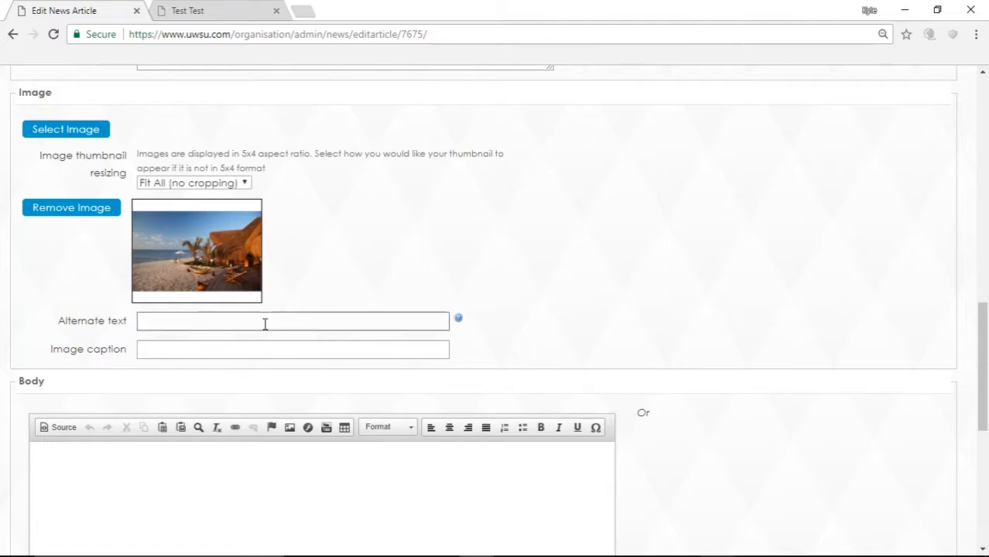
pyautogui.scroll(-1, 264, 325)
pyautogui.click(184, 247)
pyautogui.scroll(-1, 184, 246)
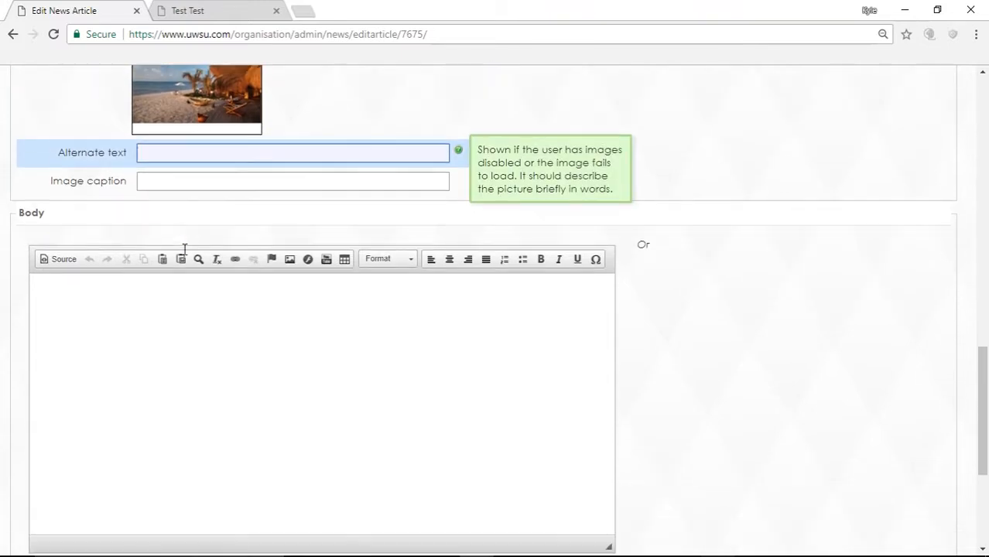
pyautogui.scroll(1, 178, 155)
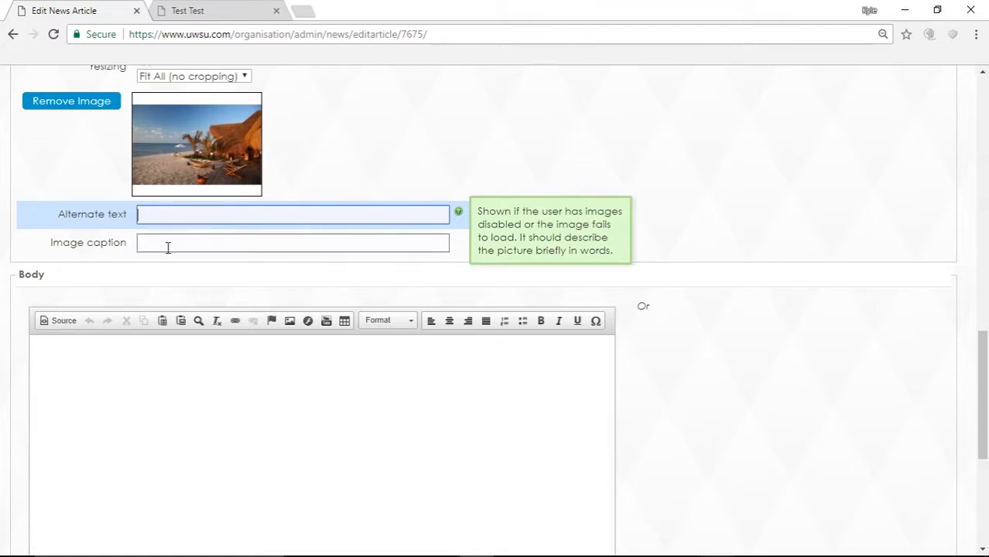
pyautogui.scroll(-1, 168, 245)
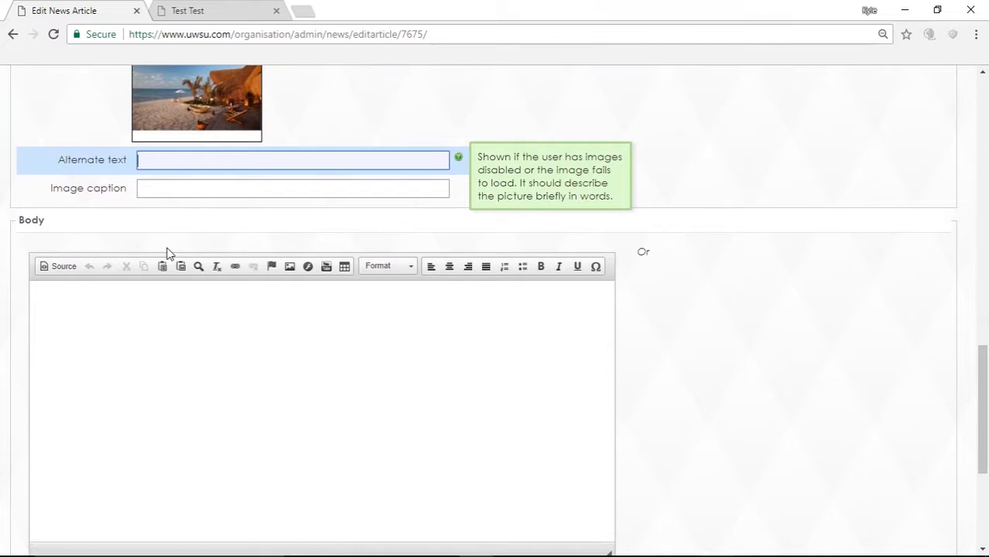
pyautogui.scroll(-1, 166, 252)
pyautogui.click(158, 114)
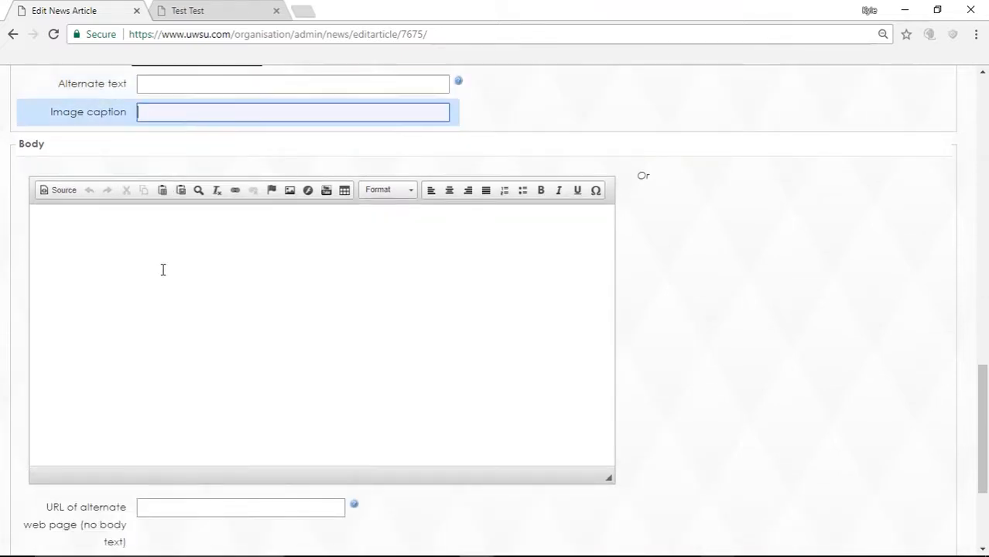
pyautogui.scroll(-1, 162, 260)
pyautogui.click(164, 256)
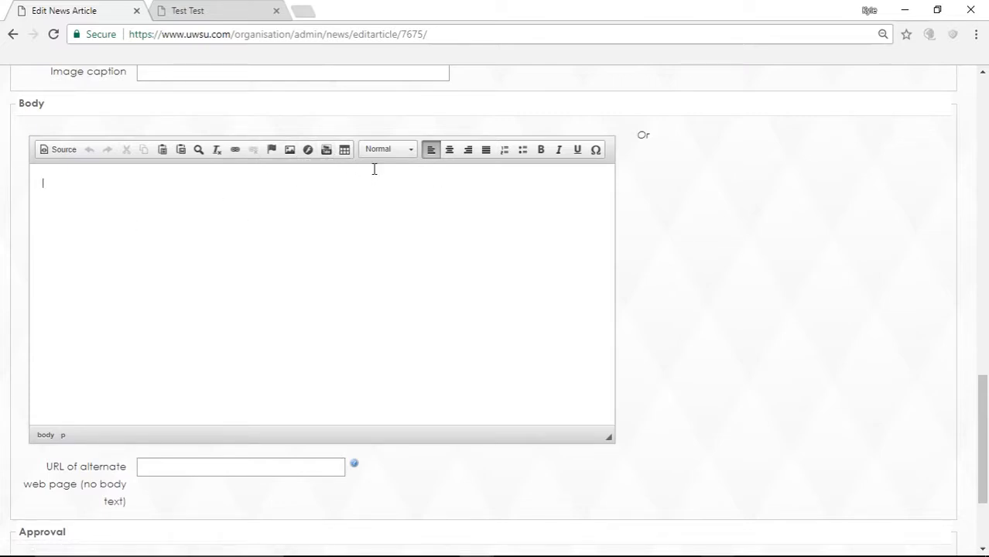
pyautogui.scroll(-2, 225, 263)
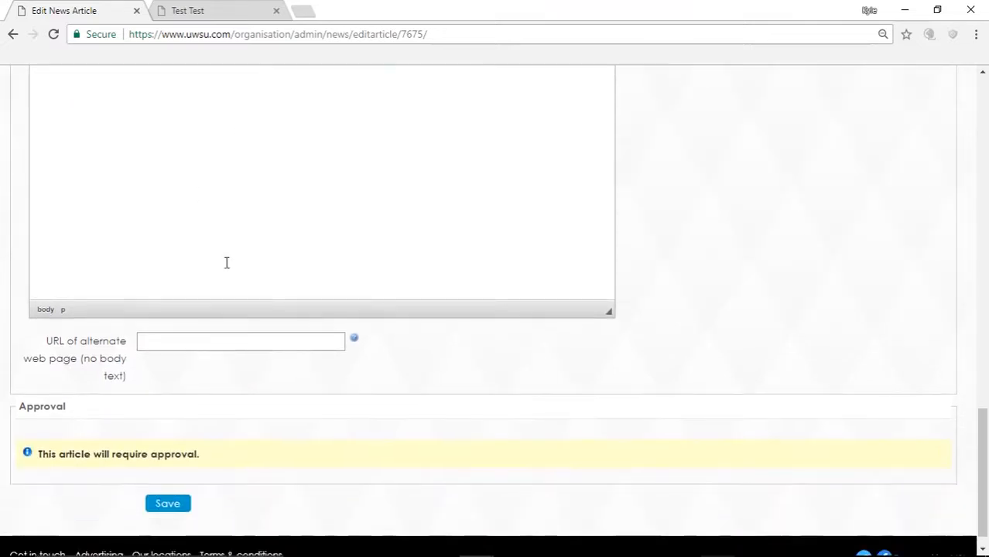
pyautogui.scroll(2, 225, 263)
pyautogui.scroll(-2, 227, 263)
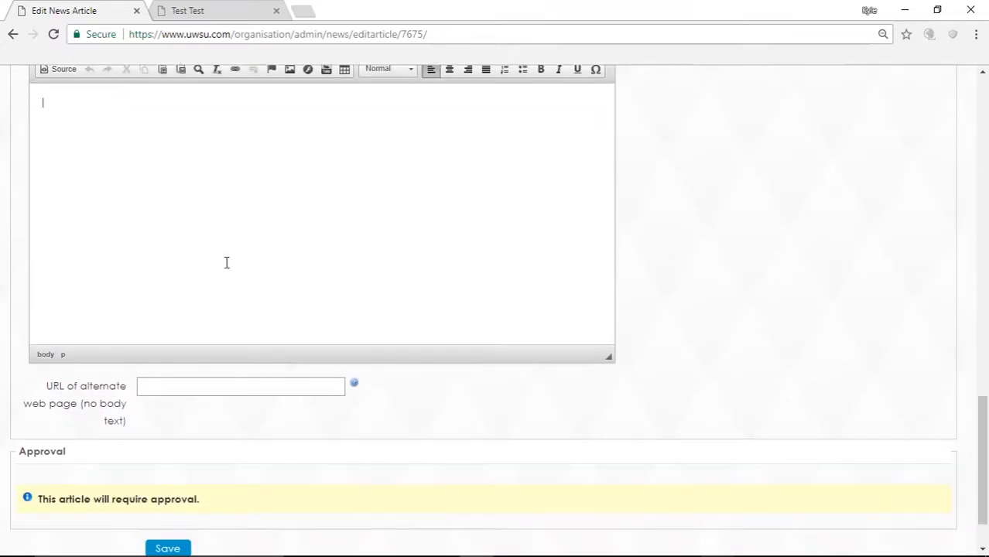
pyautogui.scroll(-2, 226, 263)
pyautogui.click(182, 318)
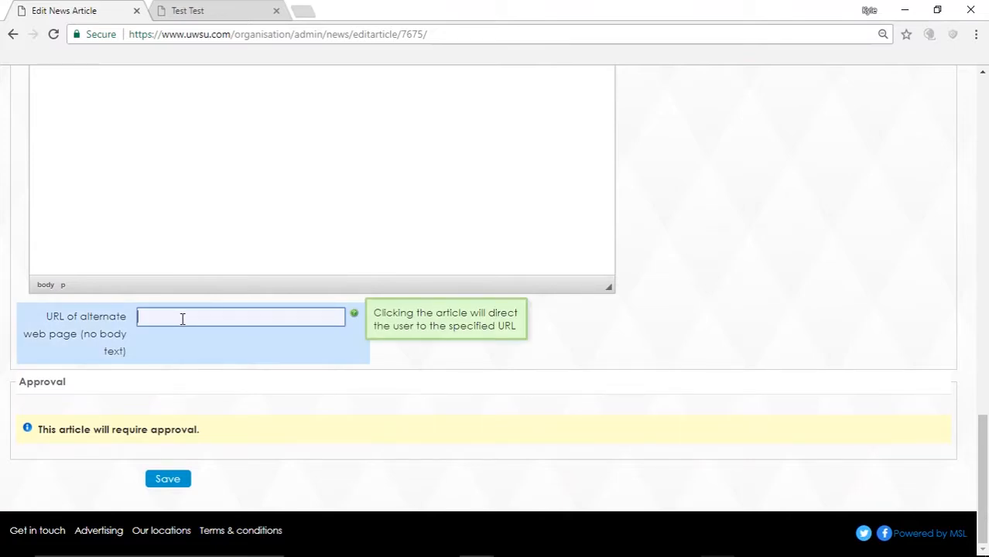
pyautogui.scroll(1, 174, 233)
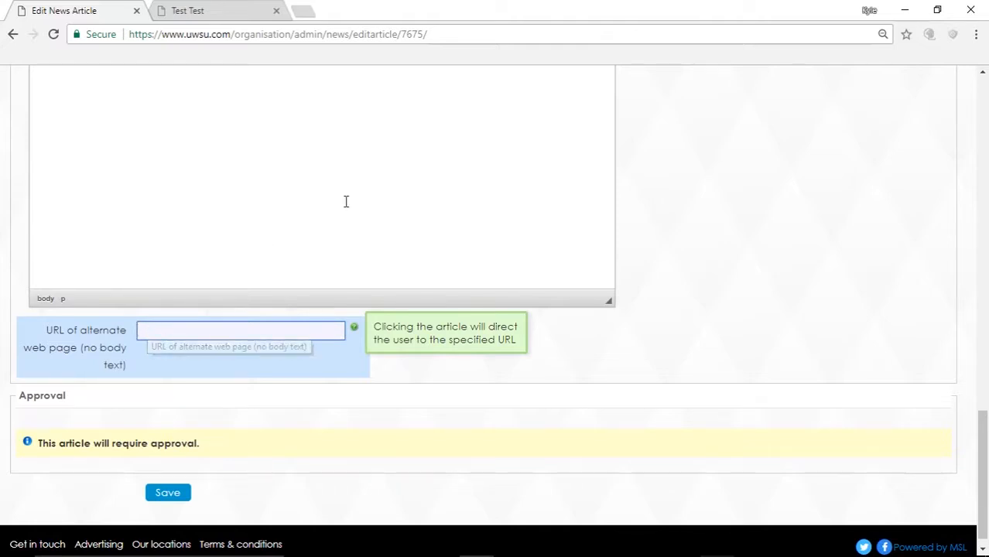
pyautogui.scroll(12, 344, 201)
pyautogui.scroll(4, 343, 186)
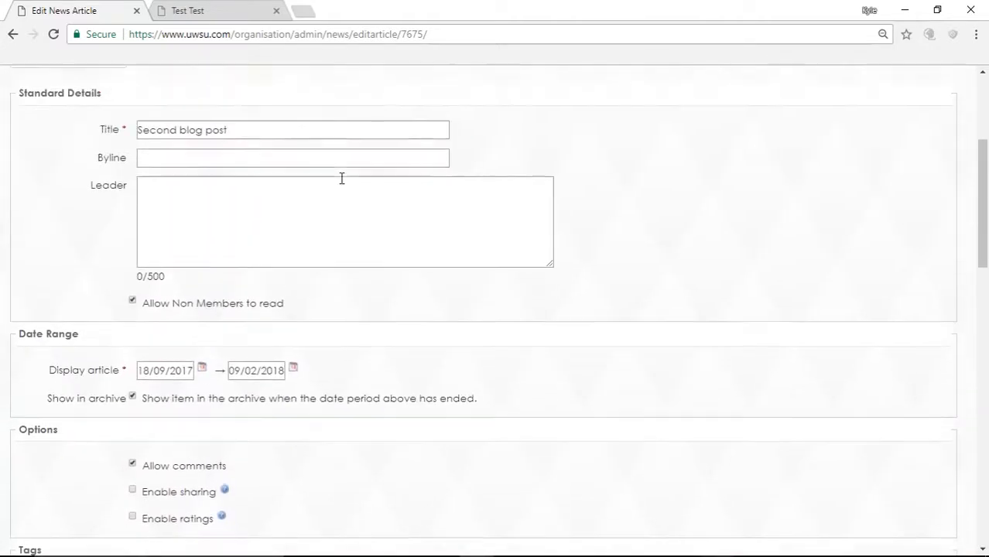
pyautogui.scroll(-1, 142, 383)
pyautogui.scroll(-2, 159, 378)
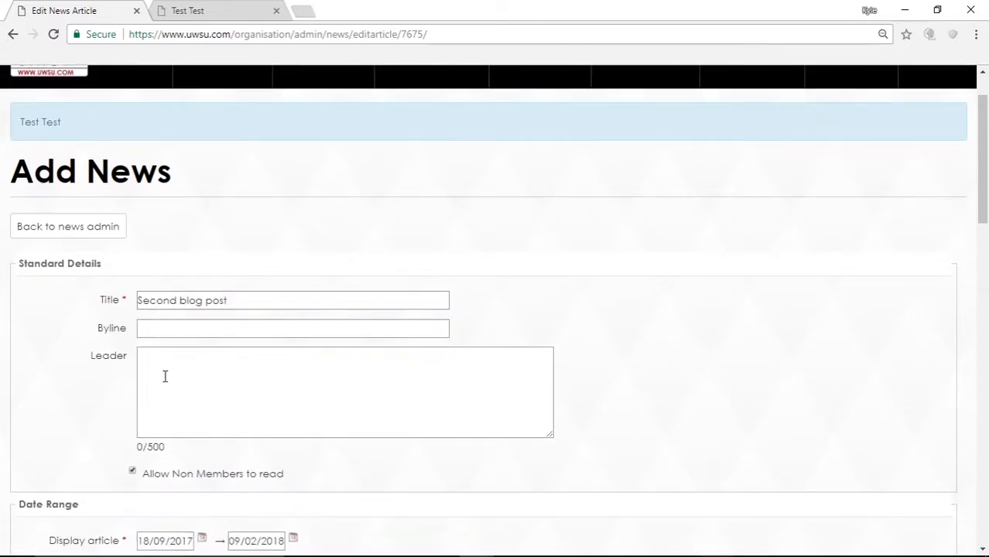
pyautogui.scroll(-2, 158, 433)
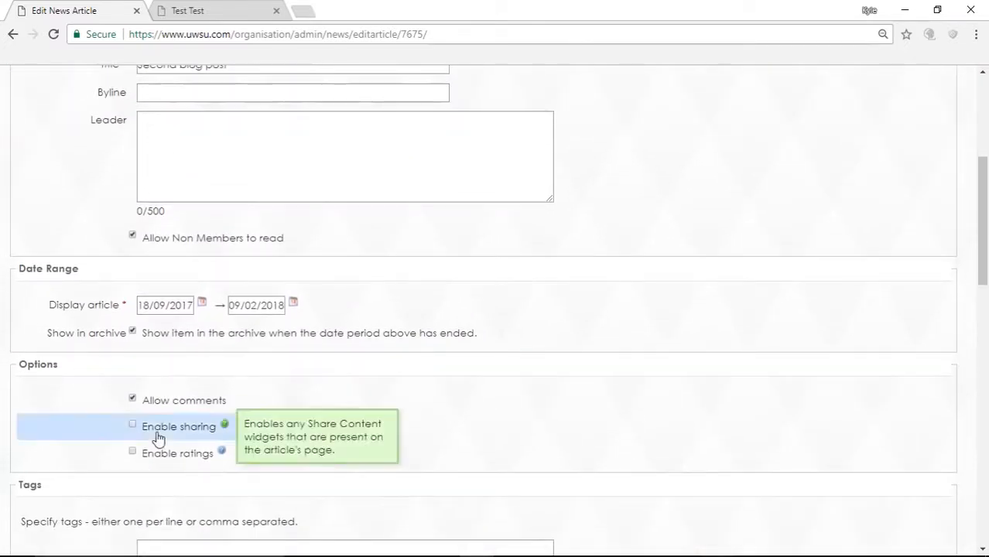
pyautogui.scroll(-12, 520, 418)
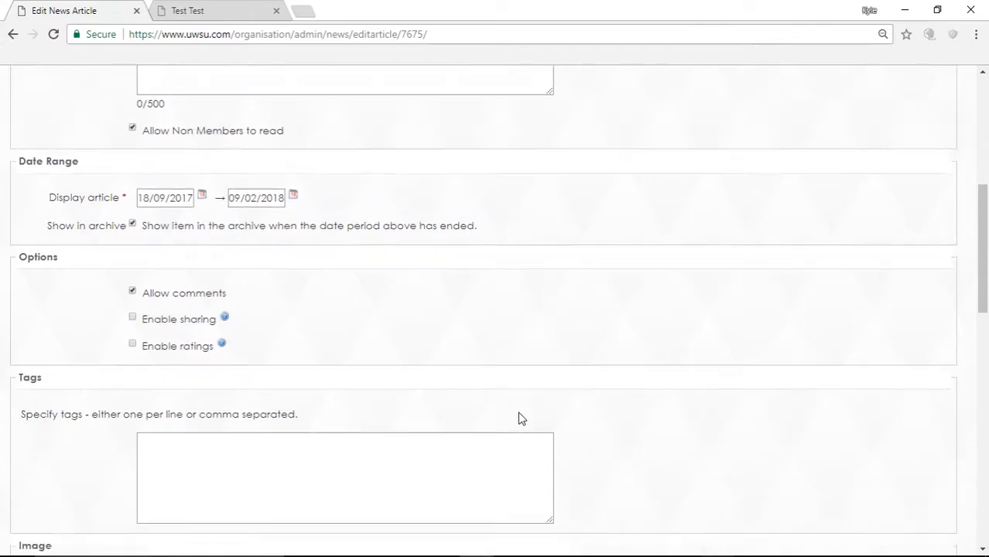
pyautogui.click(233, 317)
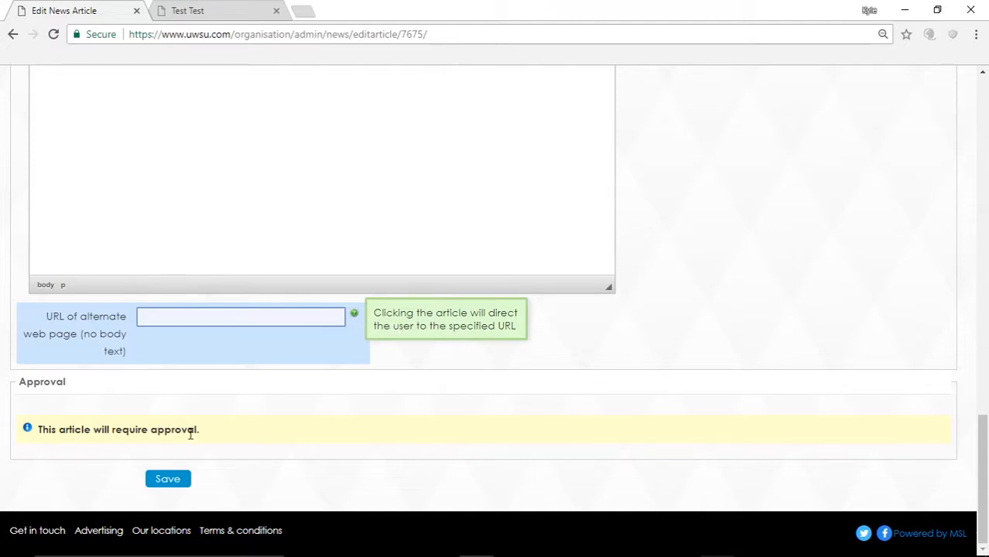
# Step: Save the Second blog post article for approval and return to Test Test's admin tools
pyautogui.moveTo(202, 436); pyautogui.dragTo(27, 434)
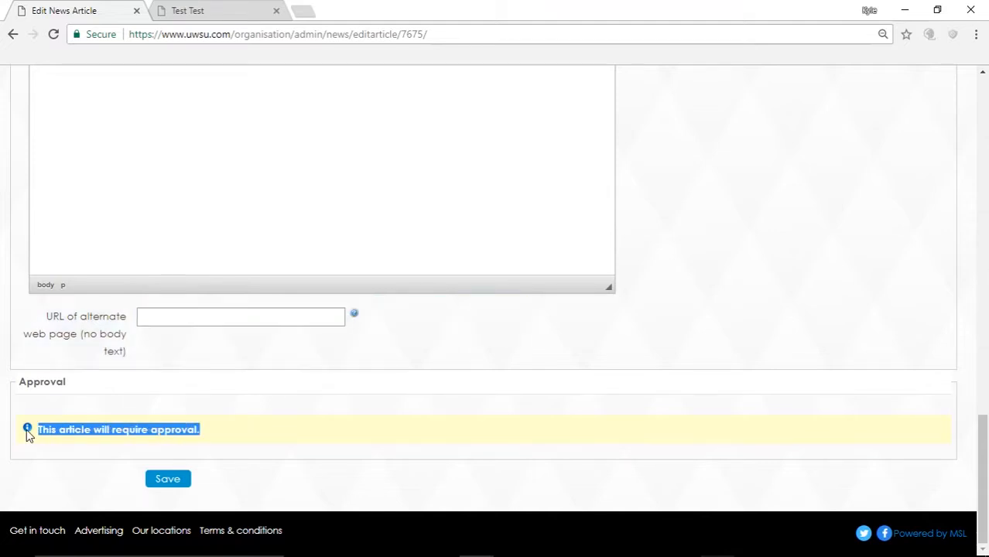
pyautogui.scroll(1, 38, 401)
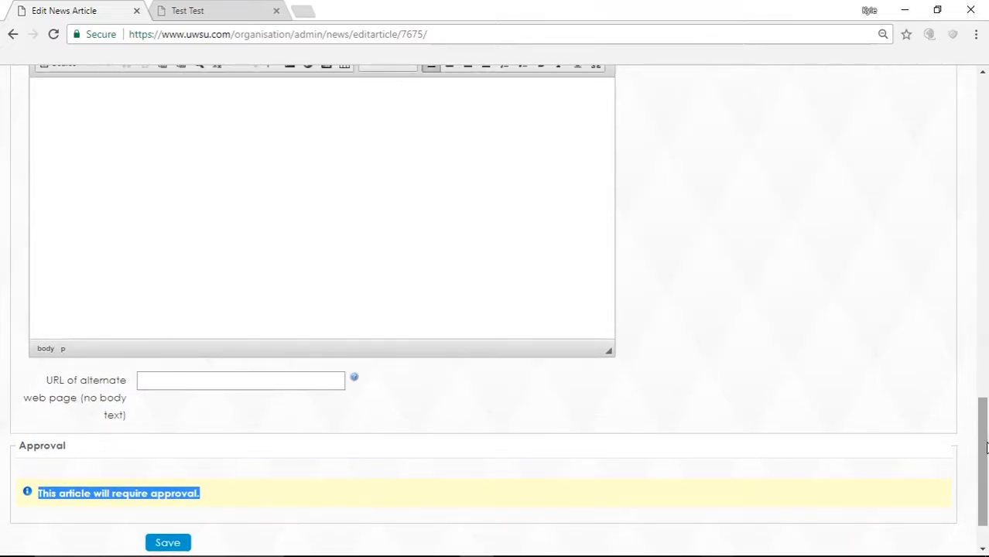
pyautogui.moveTo(986, 447); pyautogui.dragTo(986, 469)
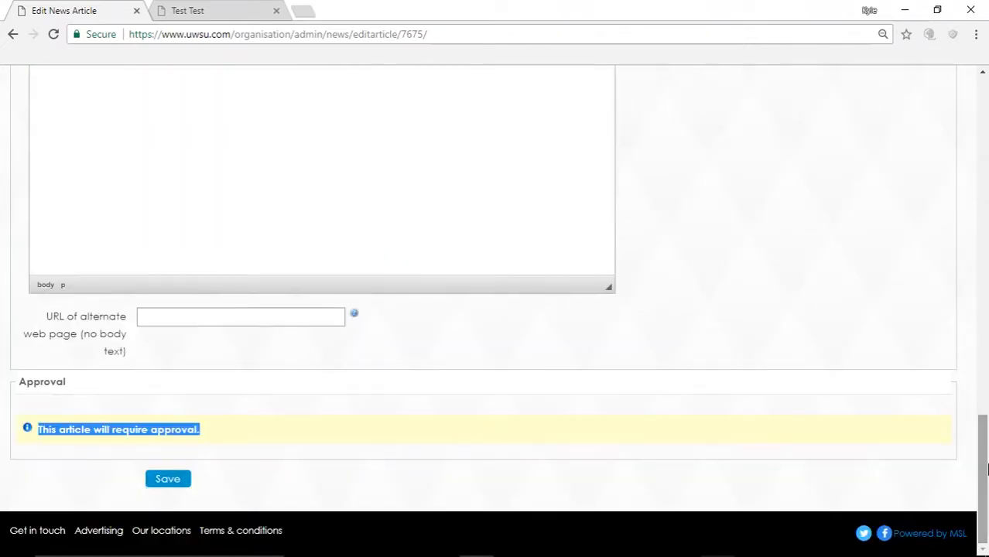
pyautogui.click(167, 488)
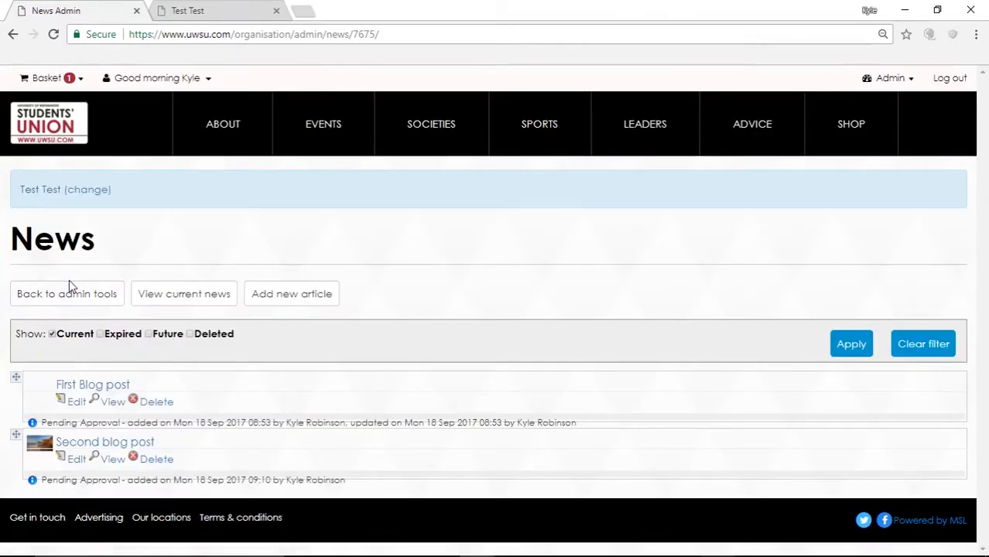
pyautogui.click(78, 294)
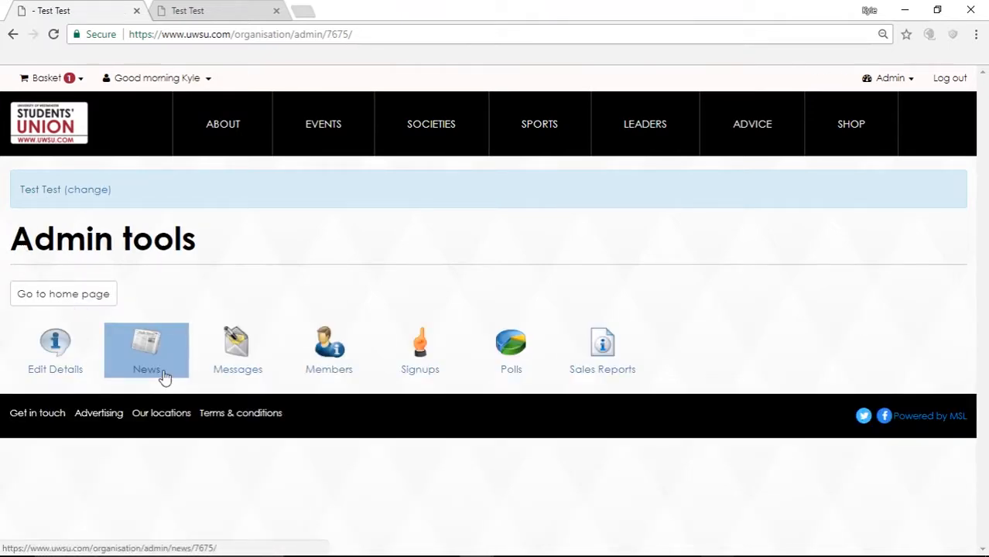
# Step: Open the Test Test Messaging page and review its four untitled drafts
pyautogui.click(243, 353)
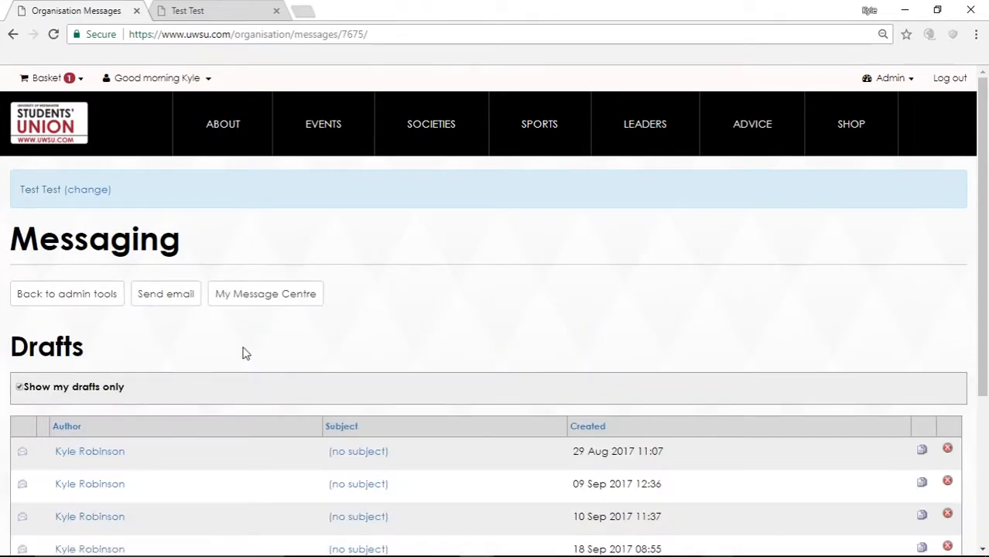
pyautogui.scroll(-2, 243, 354)
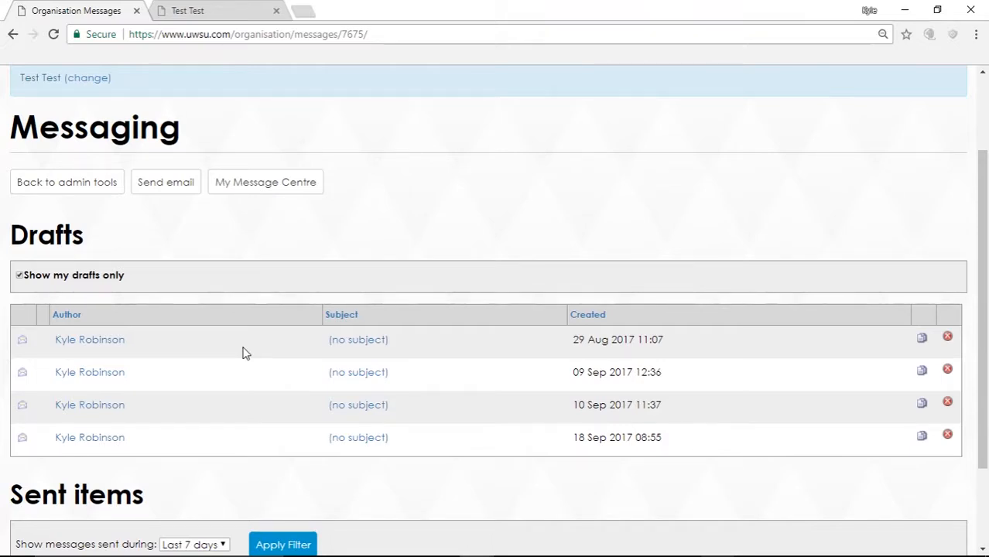
pyautogui.scroll(1, 243, 354)
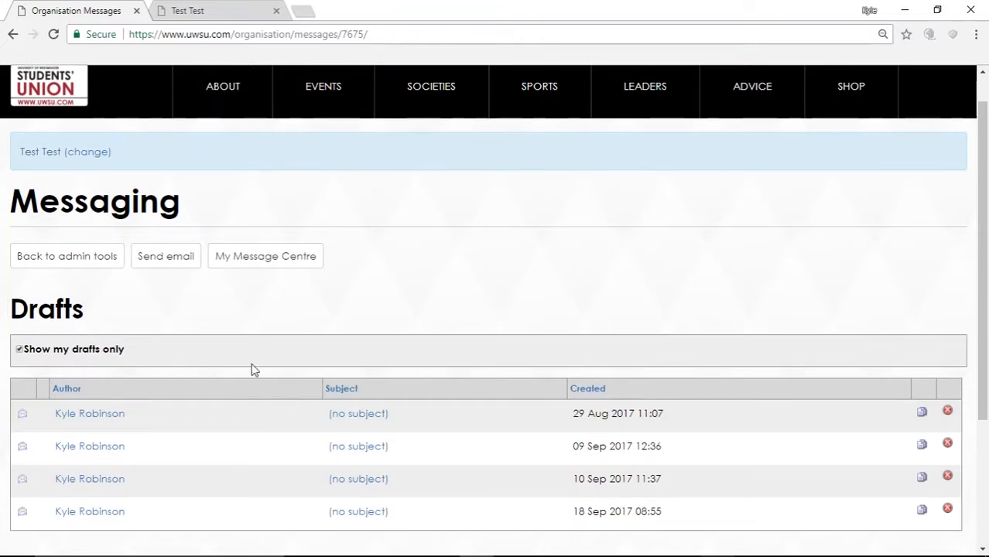
pyautogui.scroll(1, 326, 349)
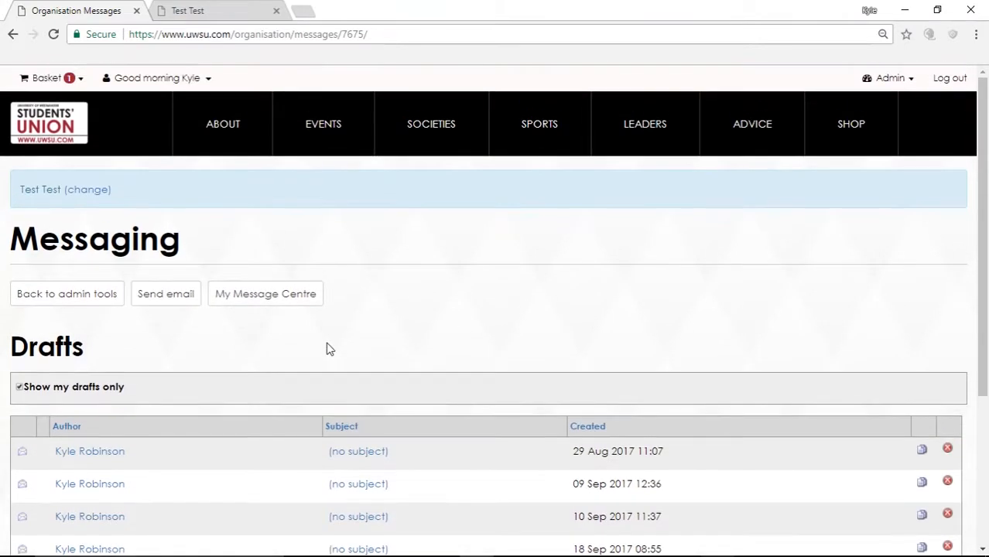
# Step: Open the account menu, dismiss it without choosing anything, and recheck the Drafts list
pyautogui.click(208, 80)
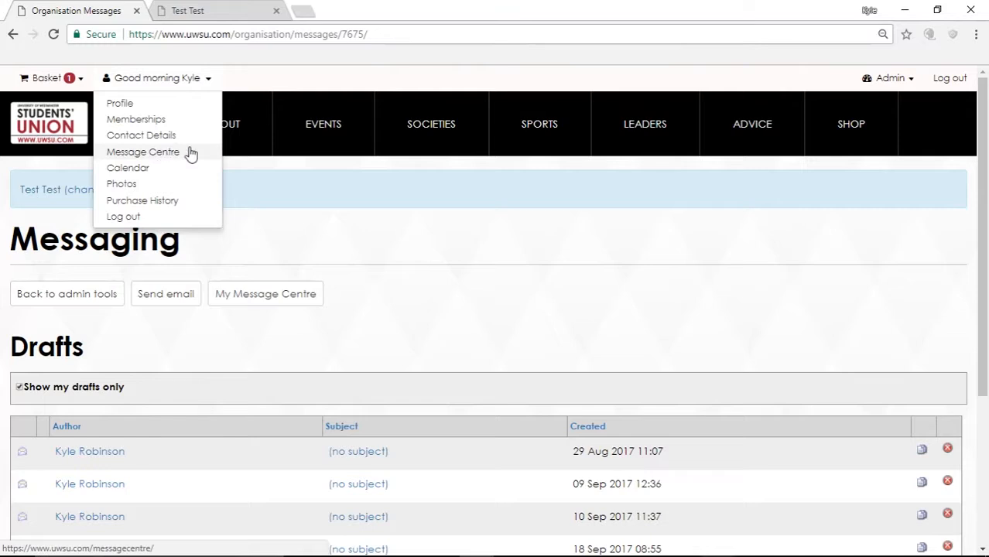
pyautogui.click(458, 288)
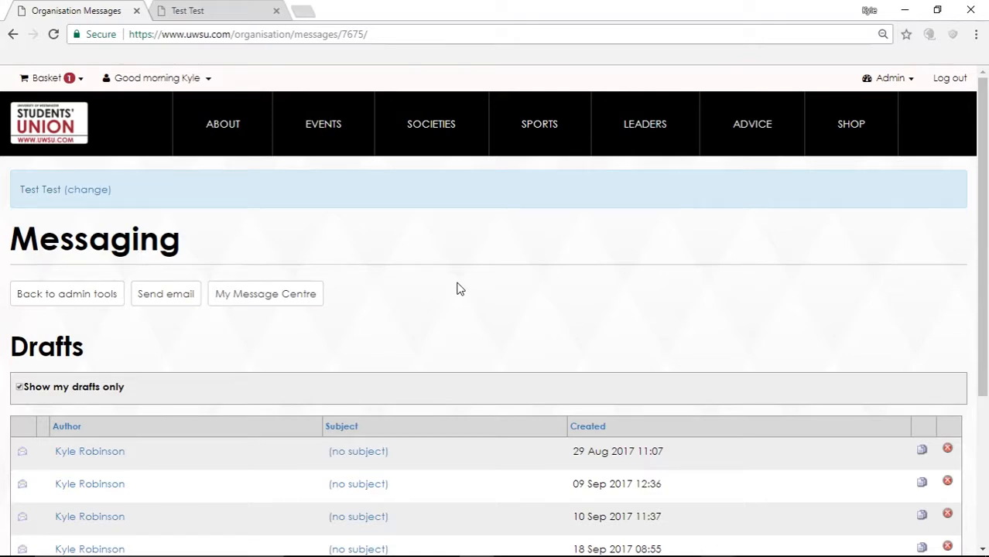
pyautogui.scroll(-3, 458, 289)
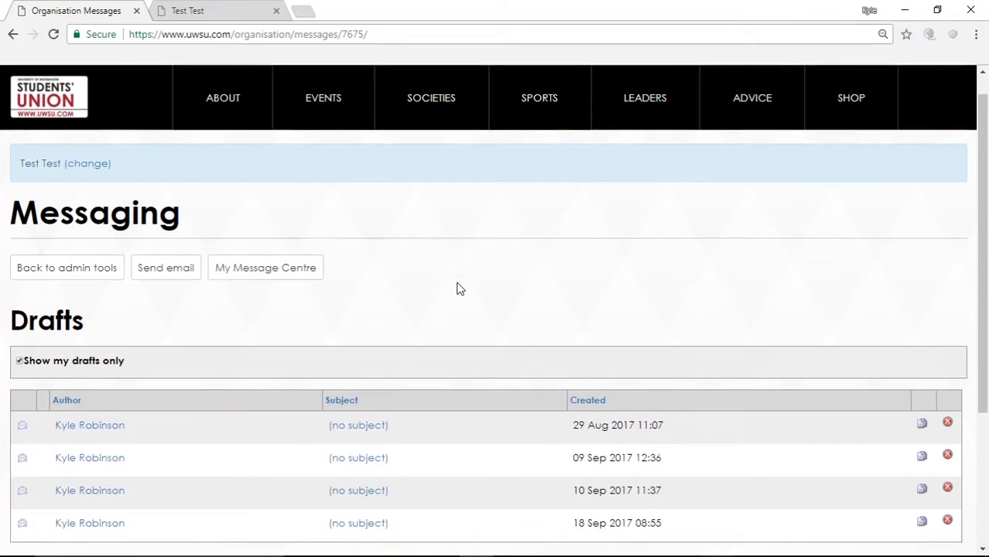
pyautogui.scroll(2, 458, 289)
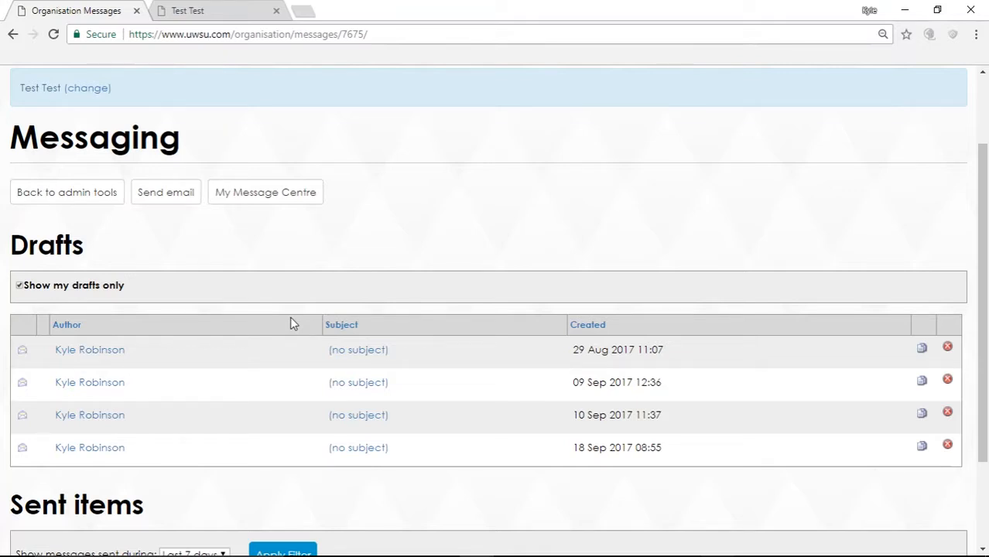
pyautogui.scroll(2, 369, 233)
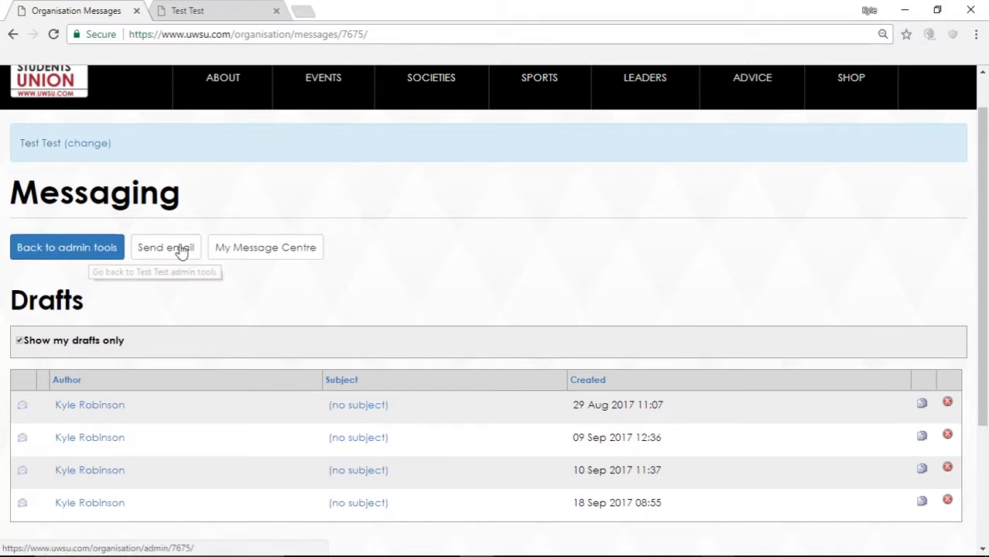
# Step: Start a new Send Email form and choose the From sender option
pyautogui.click(172, 257)
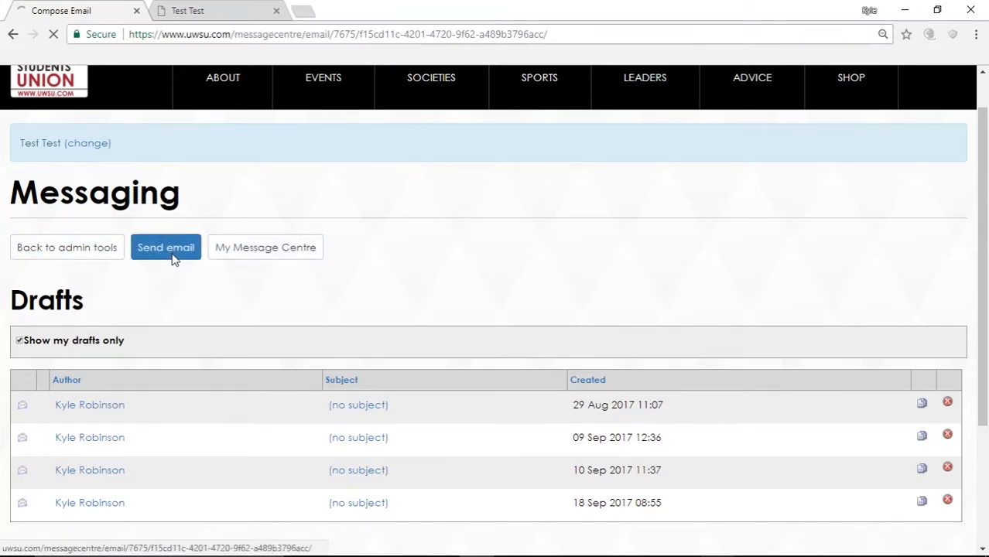
pyautogui.scroll(-2, 171, 343)
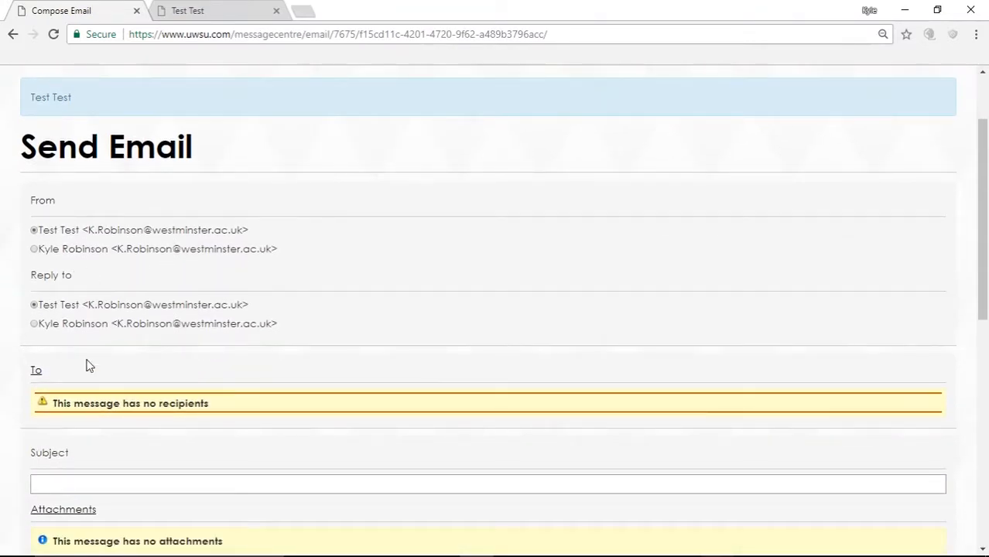
pyautogui.scroll(-1, 88, 379)
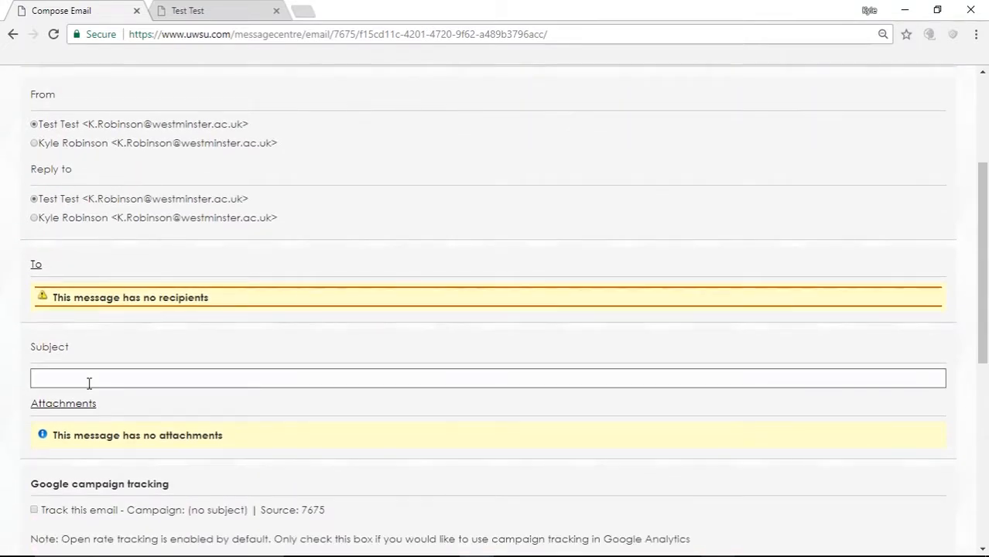
pyautogui.scroll(1, 47, 186)
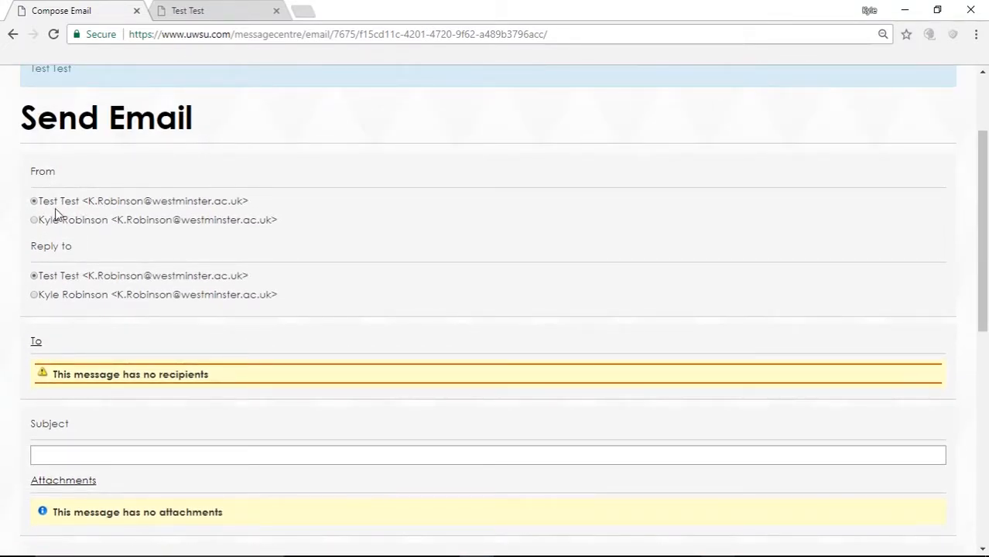
pyautogui.click(43, 225)
# Step: Switch Reply to to the personal account and back to Test Test, then open the To recipient picker
pyautogui.scroll(-1, 59, 263)
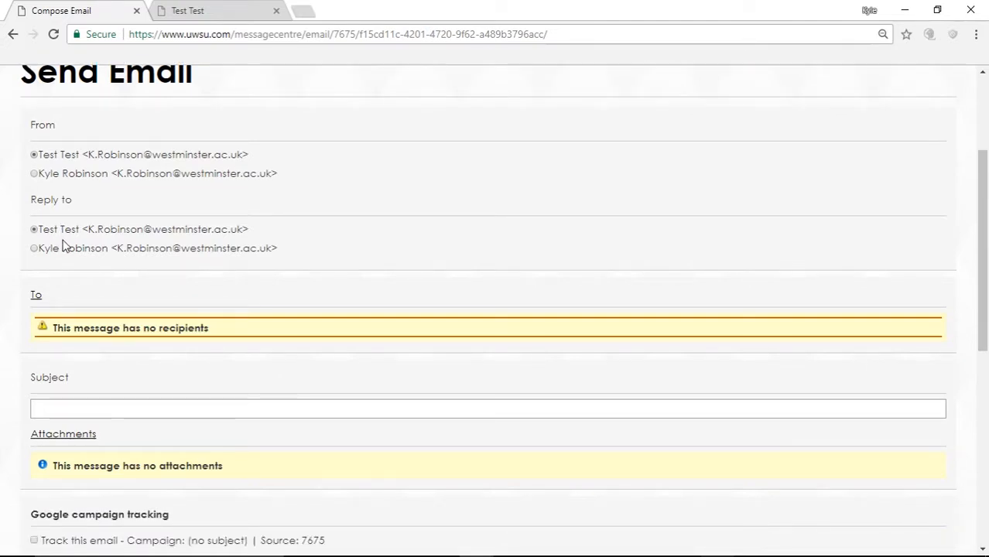
pyautogui.click(65, 250)
pyautogui.click(79, 231)
pyautogui.scroll(-2, 79, 233)
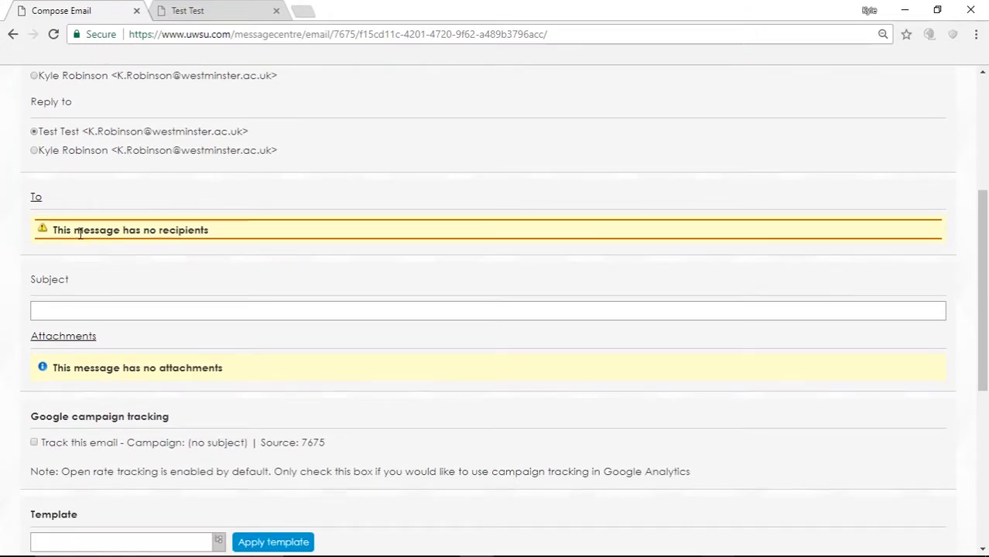
pyautogui.click(35, 203)
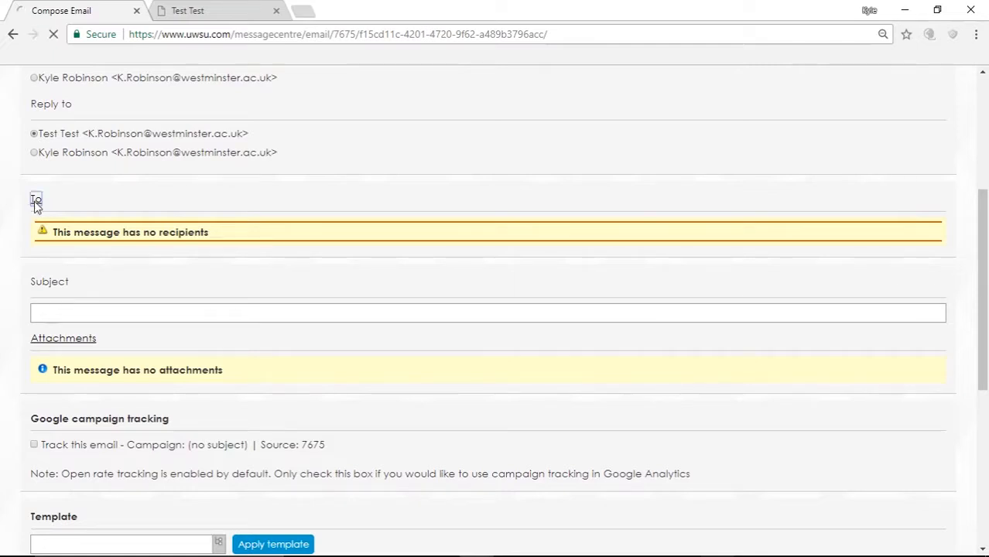
# Step: Browse the Message Recipients lists, glance at the Test Test society page, and come back
pyautogui.scroll(-2, 214, 263)
pyautogui.scroll(-1, 133, 341)
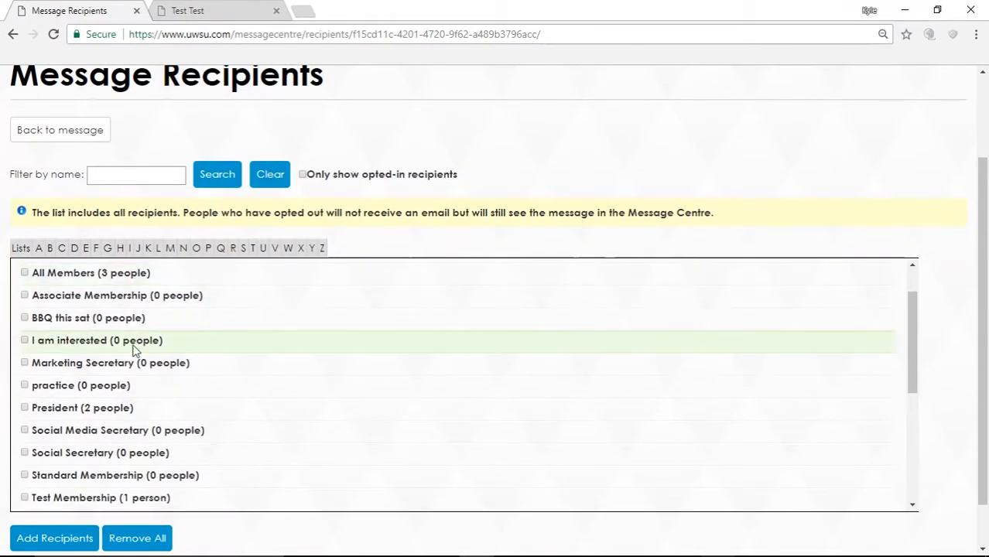
pyautogui.scroll(1, 132, 371)
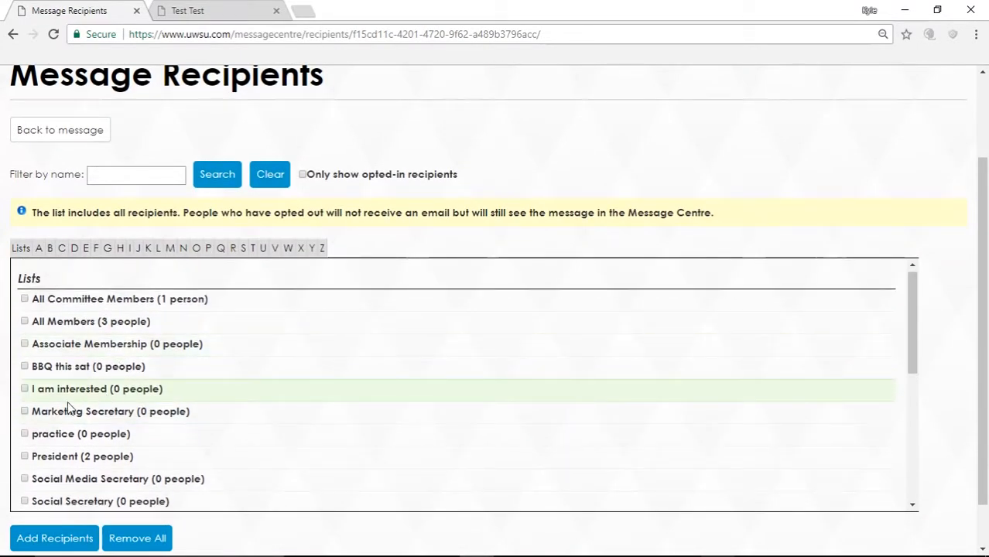
pyautogui.scroll(-1, 68, 408)
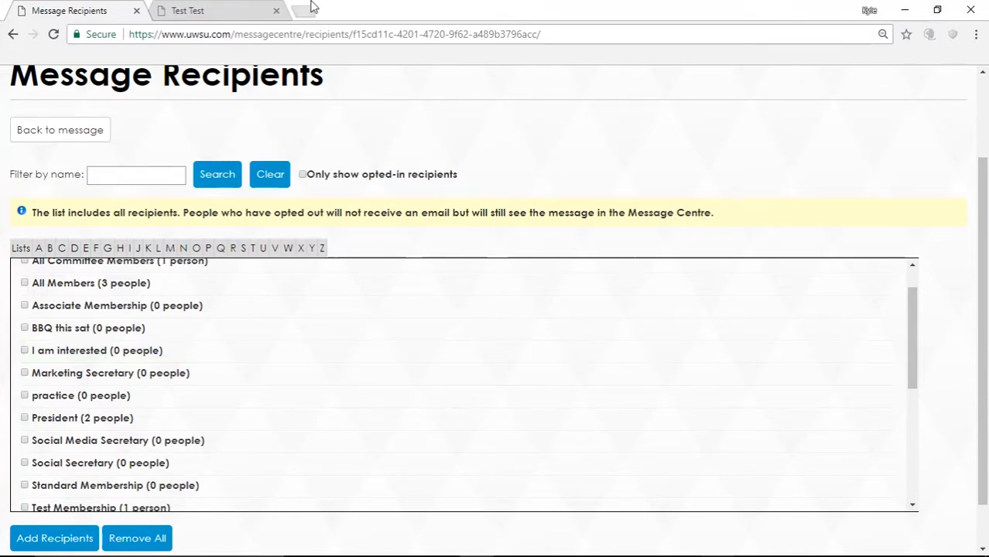
pyautogui.click(195, 10)
pyautogui.scroll(1, 146, 404)
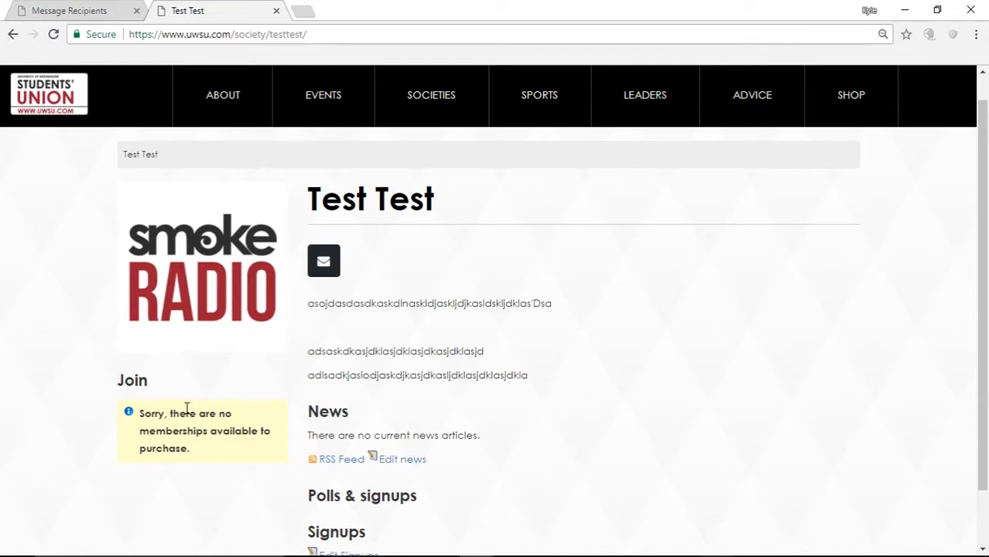
pyautogui.click(87, 9)
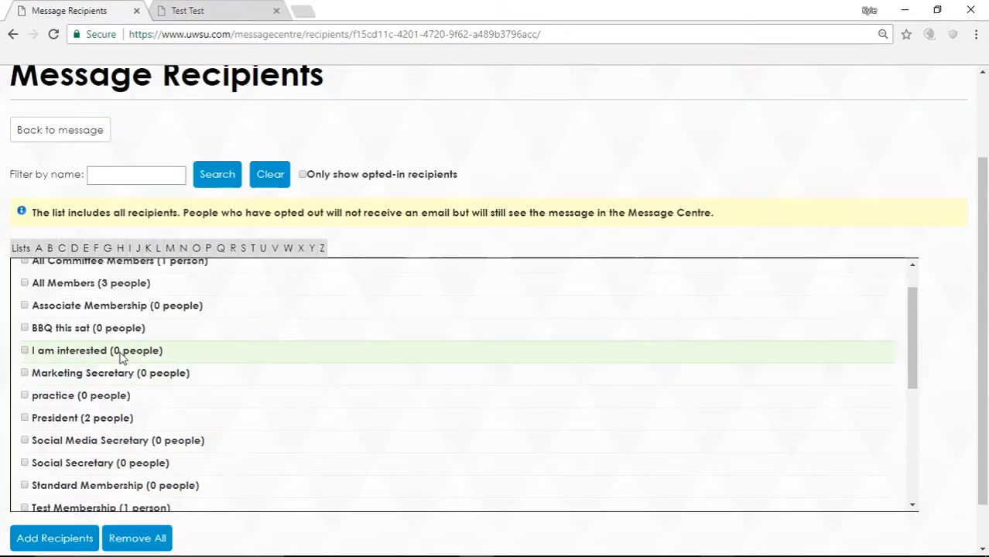
# Step: Tick 'I am interested (0 people)' and add it as the email's recipients
pyautogui.click(25, 351)
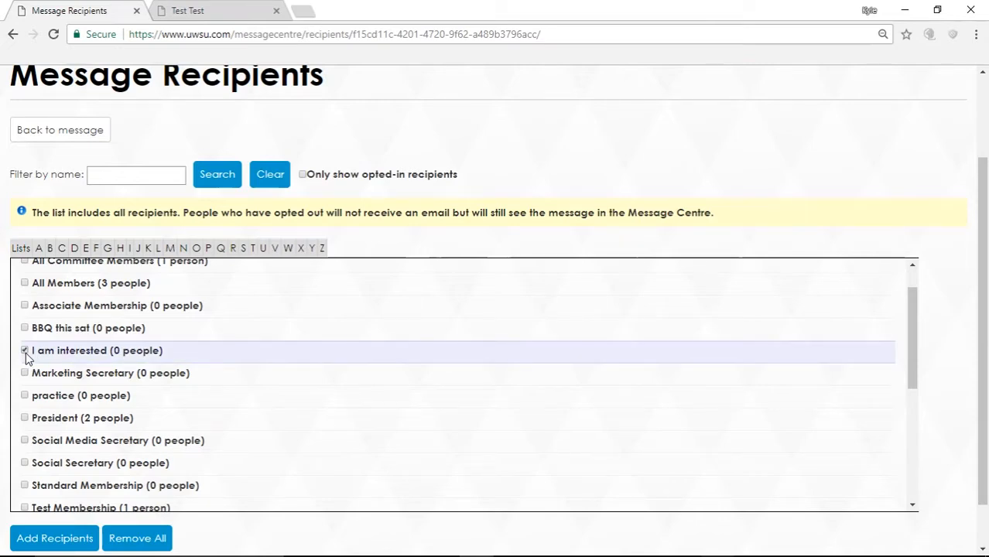
pyautogui.scroll(-1, 124, 416)
pyautogui.click(58, 539)
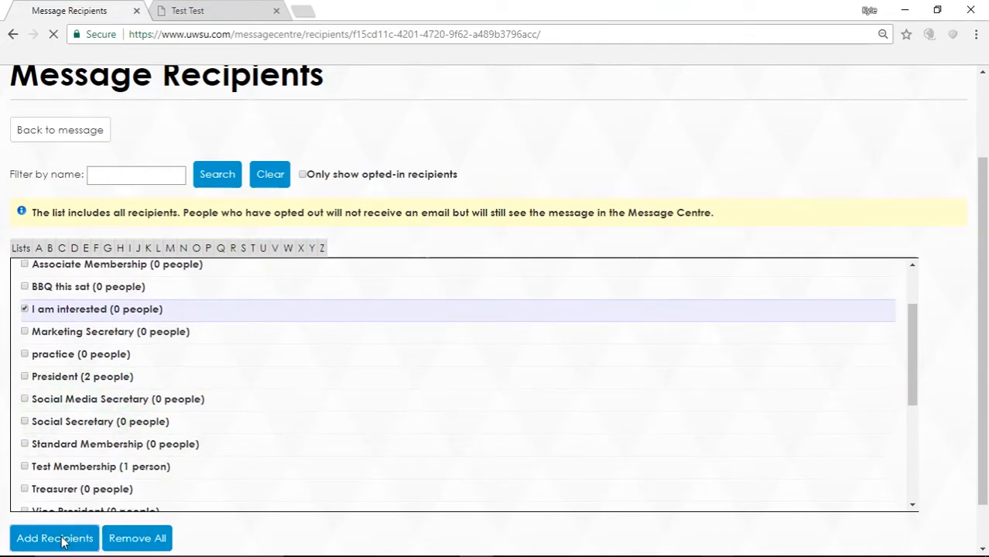
pyautogui.scroll(-2, 114, 449)
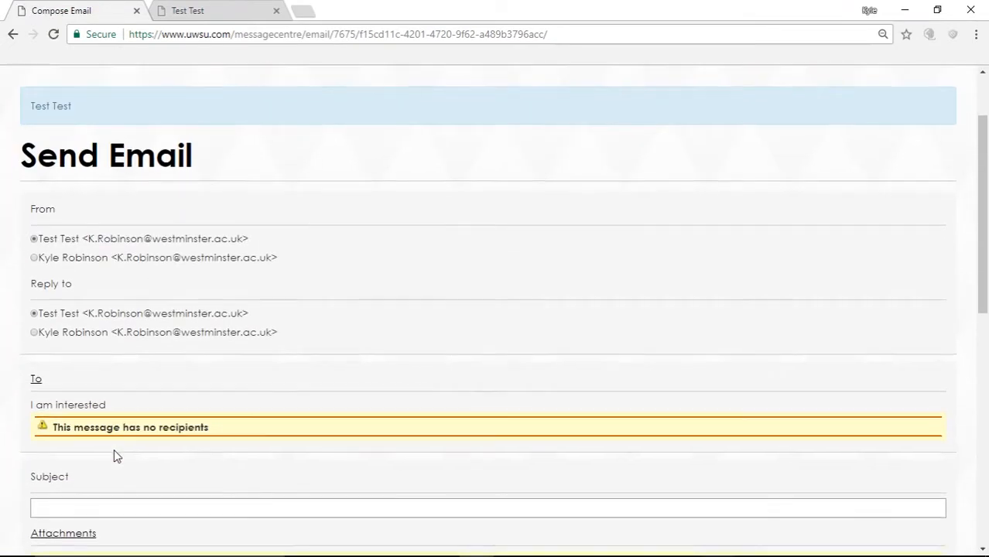
# Step: Try typing 'cal' into the subject field, then erase it
pyautogui.scroll(-2, 215, 382)
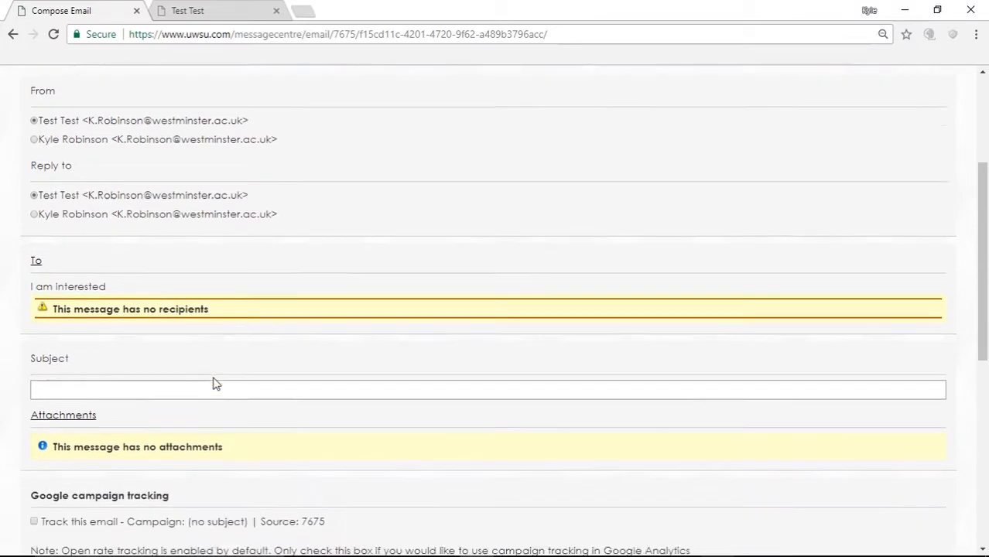
pyautogui.scroll(-1, 215, 382)
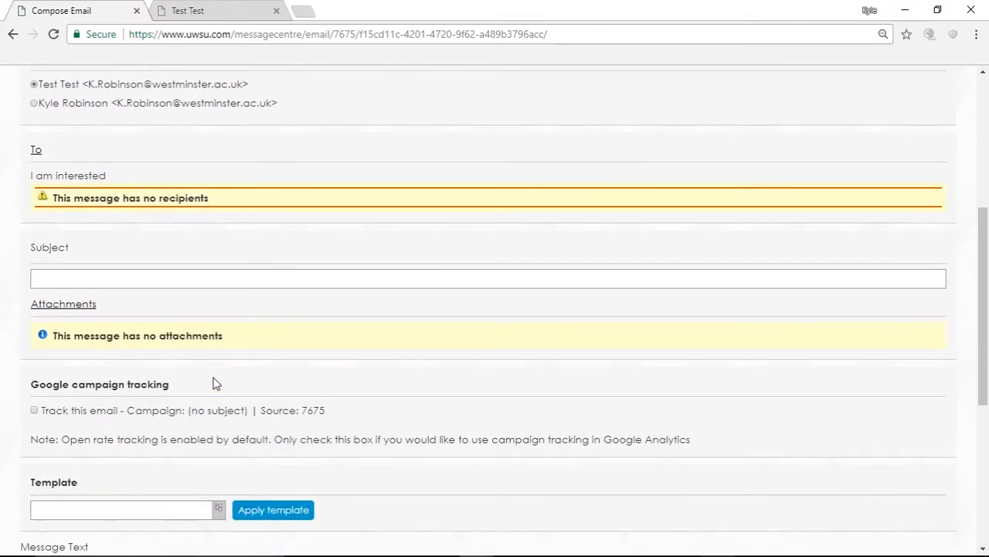
pyautogui.click(95, 286)
pyautogui.write('cal')
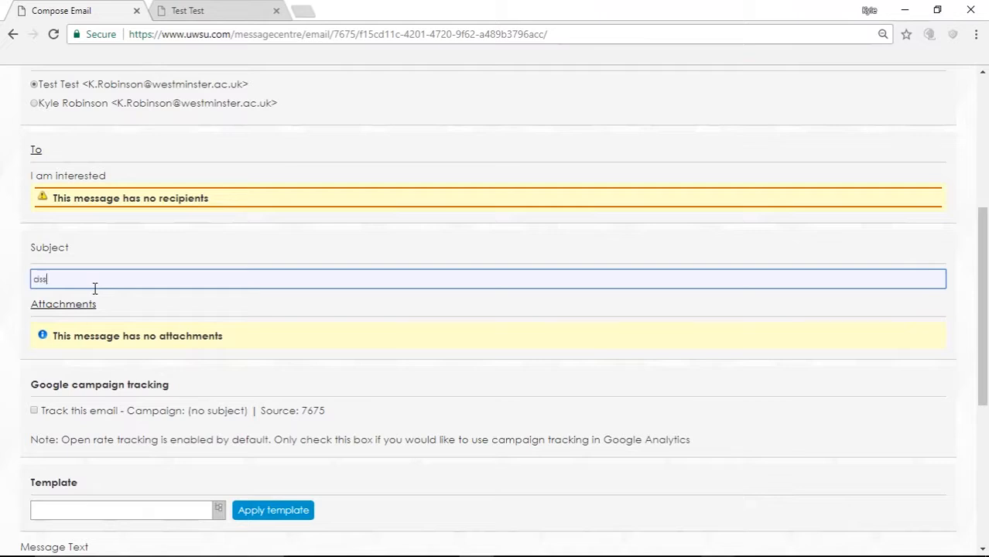
pyautogui.press('BackSpace')
pyautogui.press('BackSpace')
pyautogui.press('BackSpace')
# Step: Click into the message body and scroll to check the 'This message has no recipients' warning
pyautogui.scroll(-3, 77, 311)
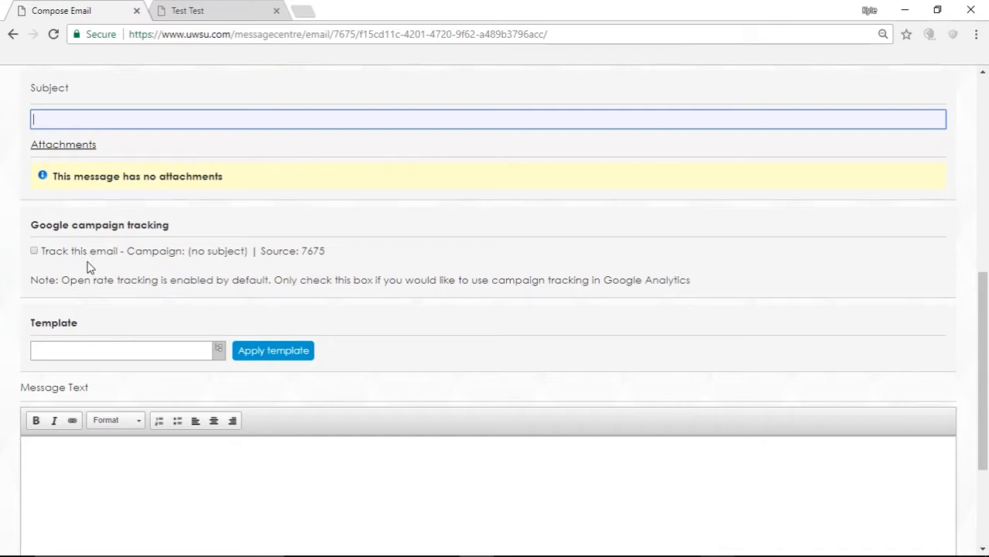
pyautogui.scroll(-2, 88, 267)
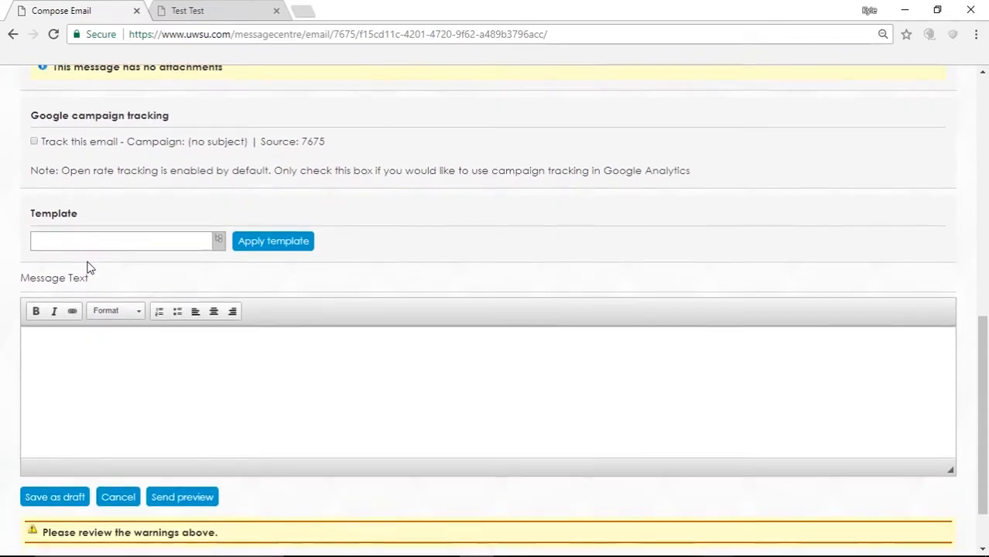
pyautogui.scroll(-2, 80, 354)
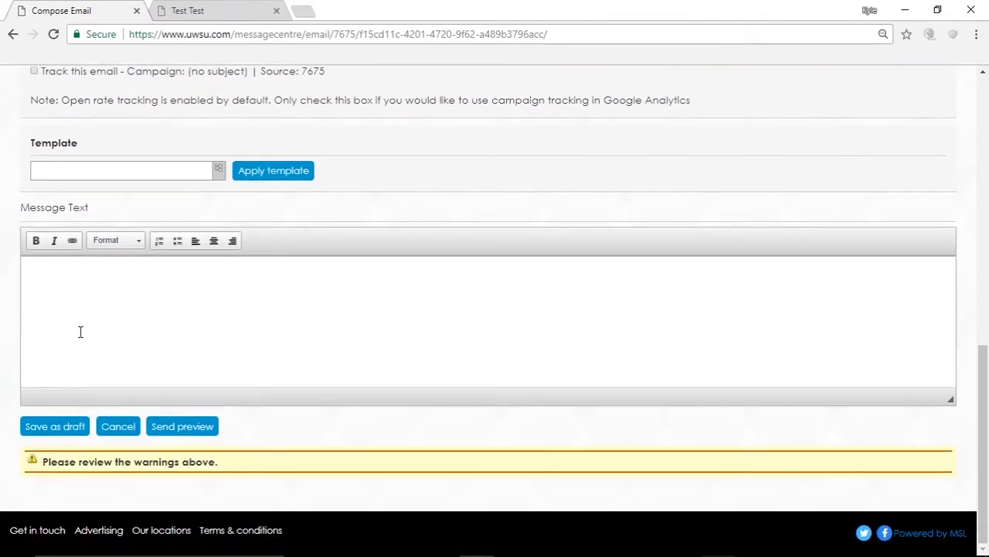
pyautogui.click(63, 287)
pyautogui.scroll(10, 90, 366)
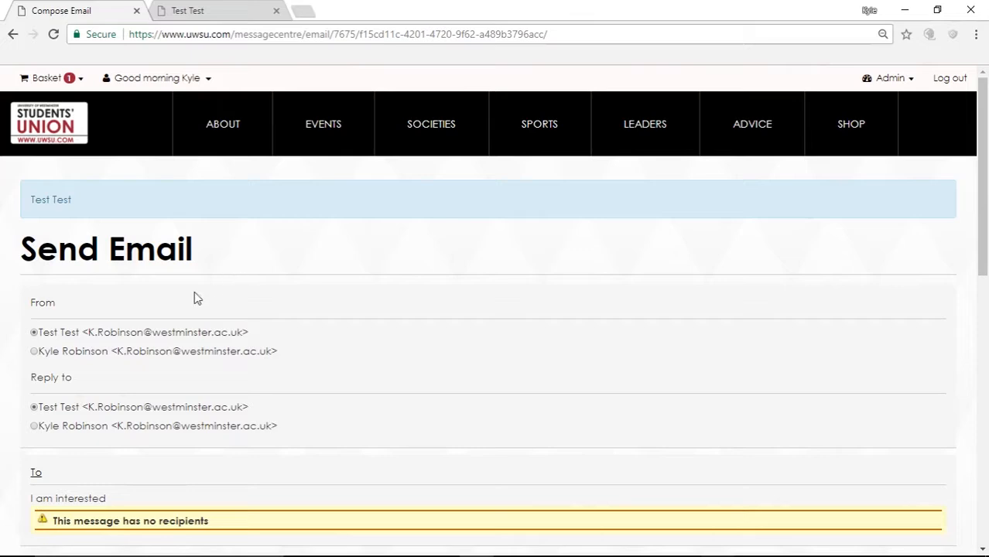
pyautogui.scroll(-1, 194, 297)
pyautogui.scroll(1, 196, 298)
pyautogui.scroll(-4, 195, 296)
pyautogui.scroll(4, 195, 293)
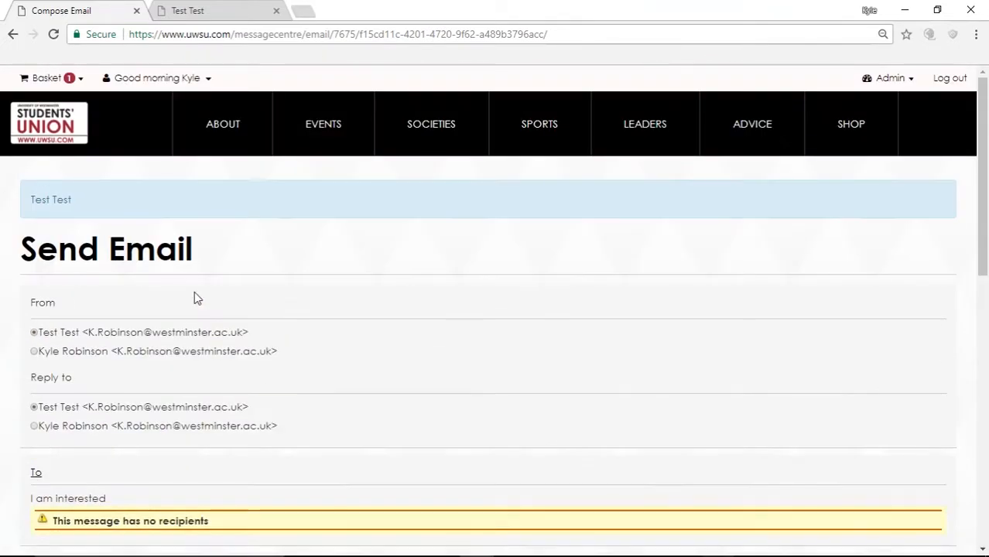
# Step: Reopen Test Test's Messaging drafts via Admin, then switch to the Test Test society page
pyautogui.click(914, 85)
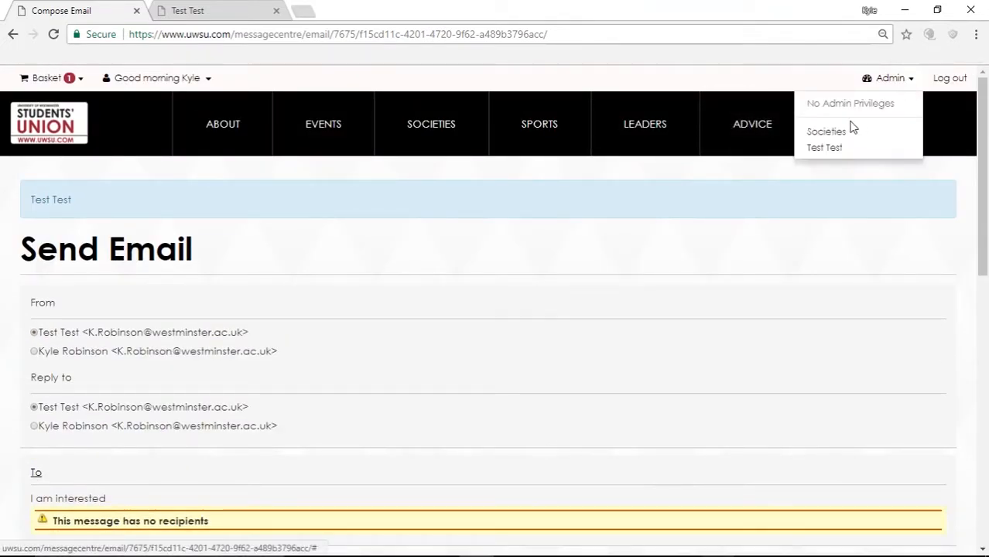
pyautogui.click(841, 150)
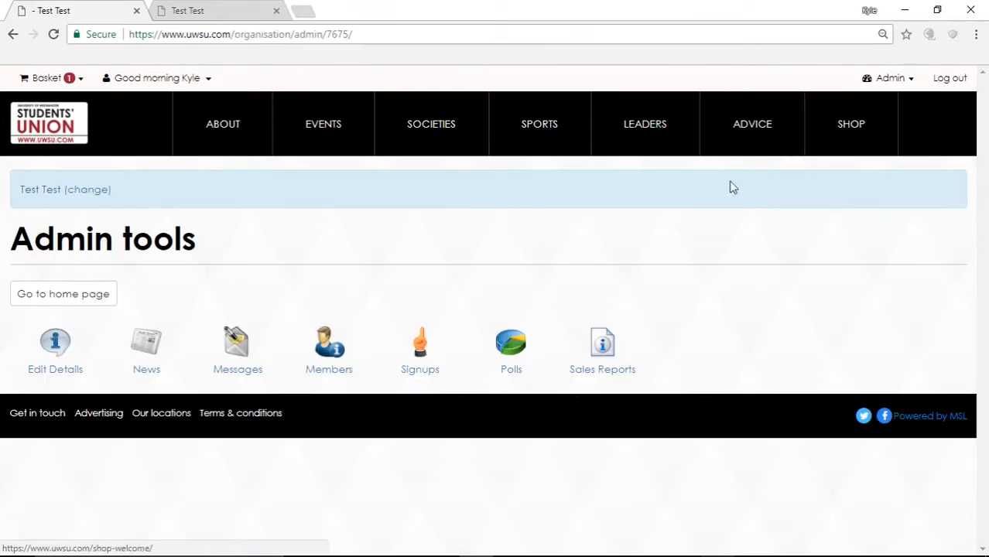
pyautogui.click(224, 354)
pyautogui.scroll(-2, 263, 351)
pyautogui.scroll(-2, 264, 352)
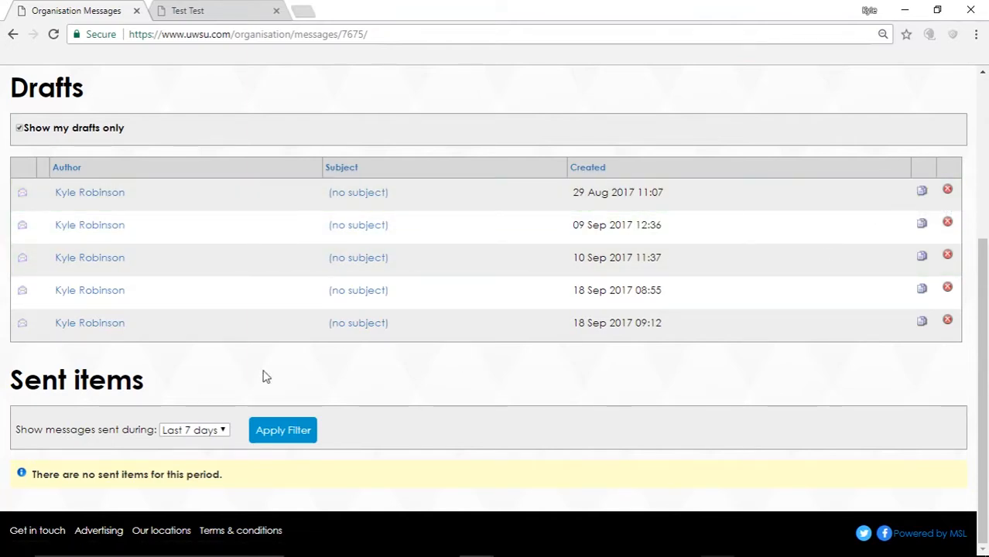
pyautogui.scroll(2, 263, 377)
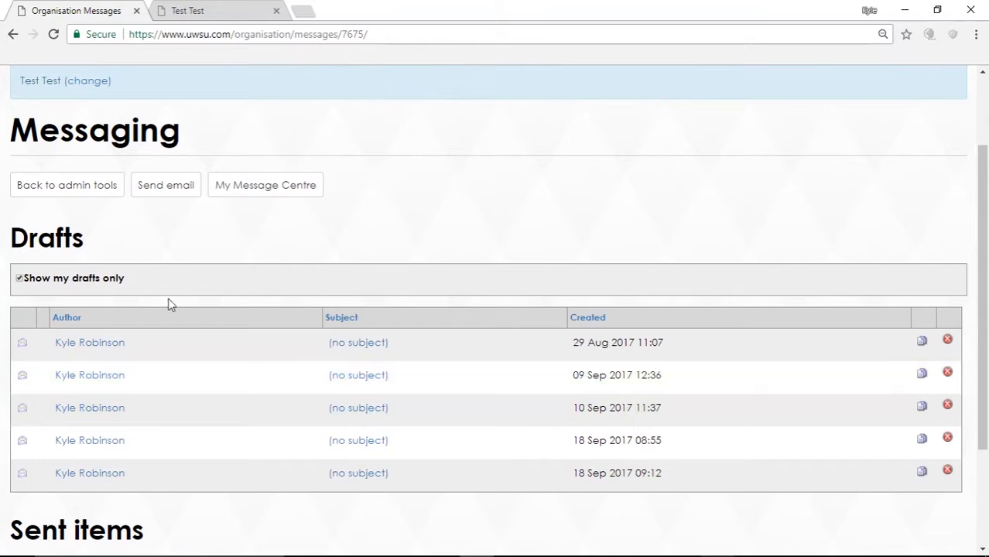
pyautogui.click(228, 9)
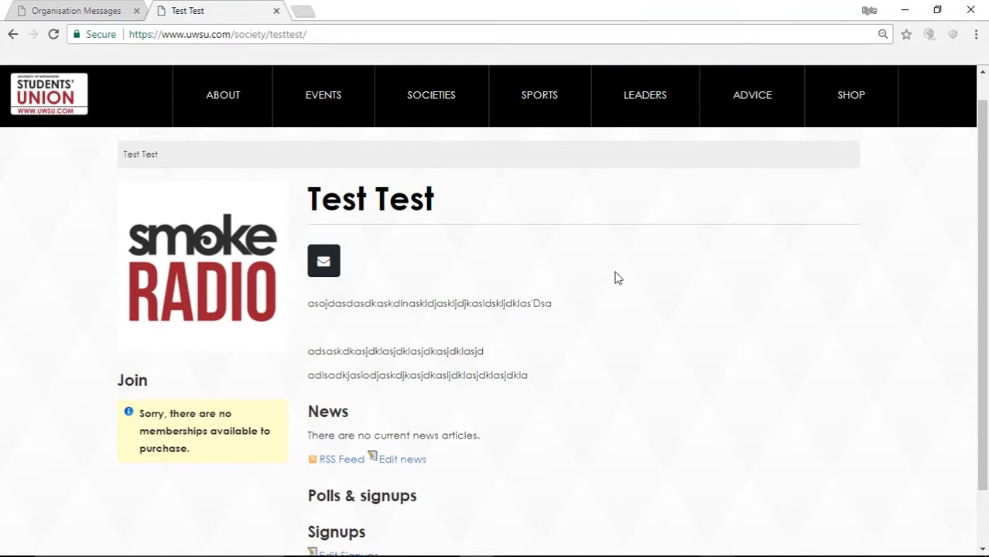
pyautogui.scroll(1, 681, 255)
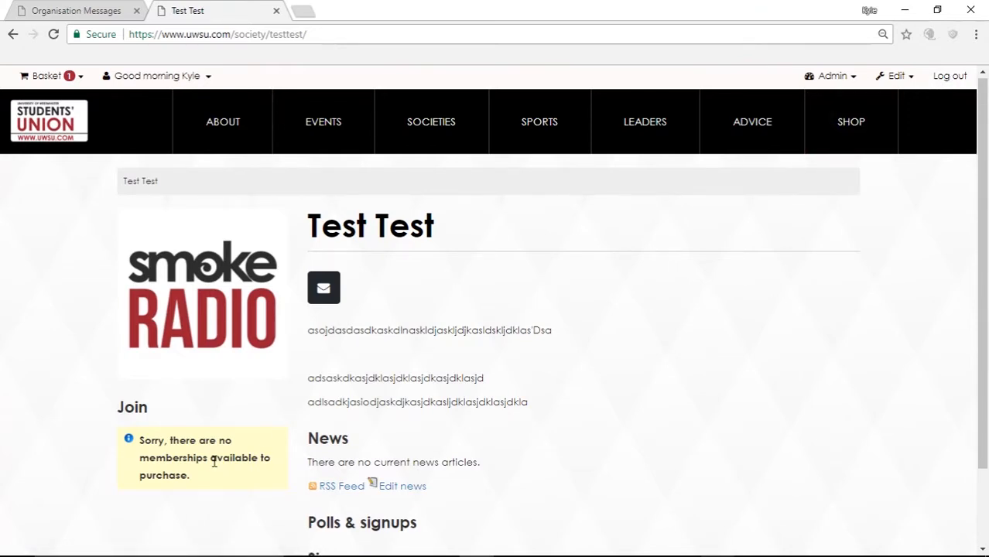
pyautogui.scroll(1, 215, 455)
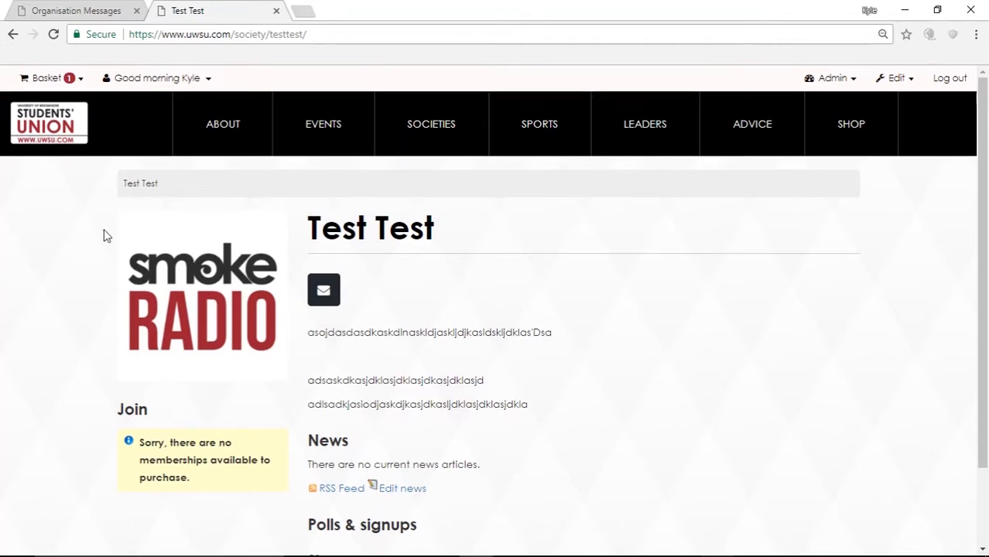
pyautogui.click(37, 82)
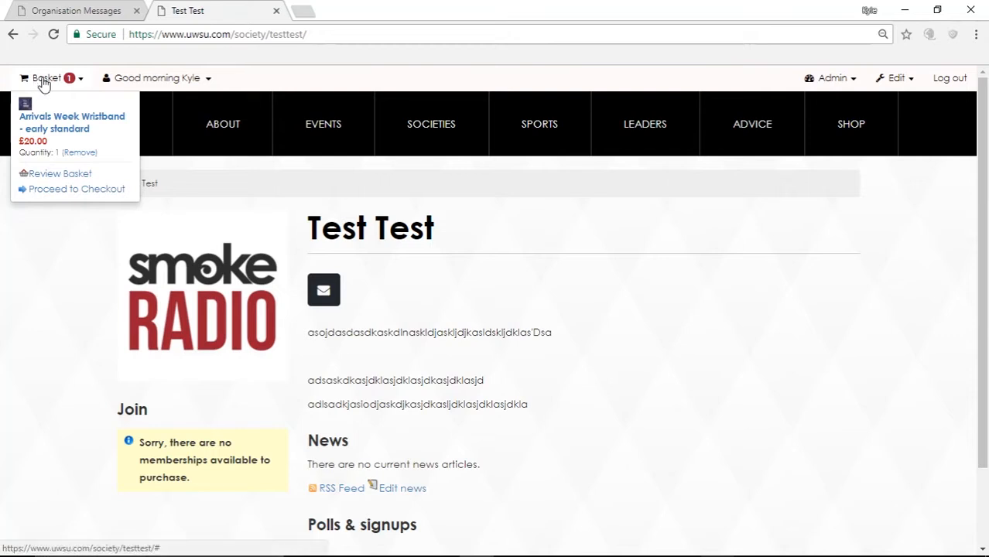
pyautogui.click(61, 280)
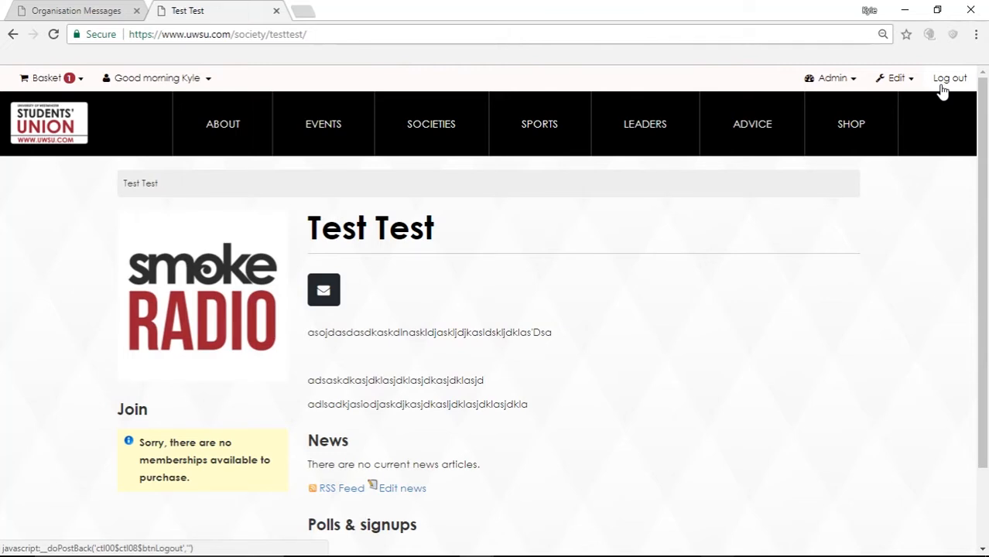
# Step: Go to the home page, log out, and go to the login page
pyautogui.click(49, 122)
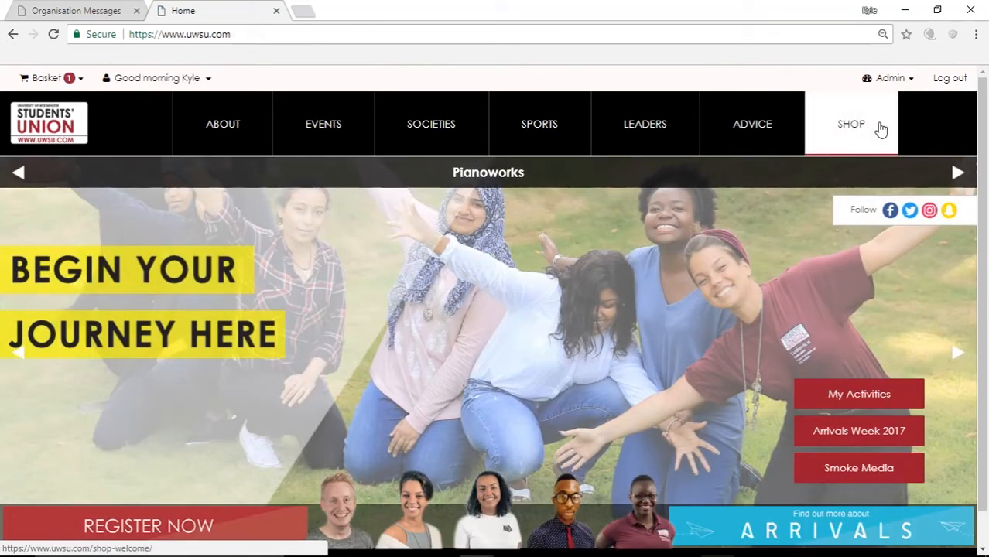
pyautogui.click(941, 80)
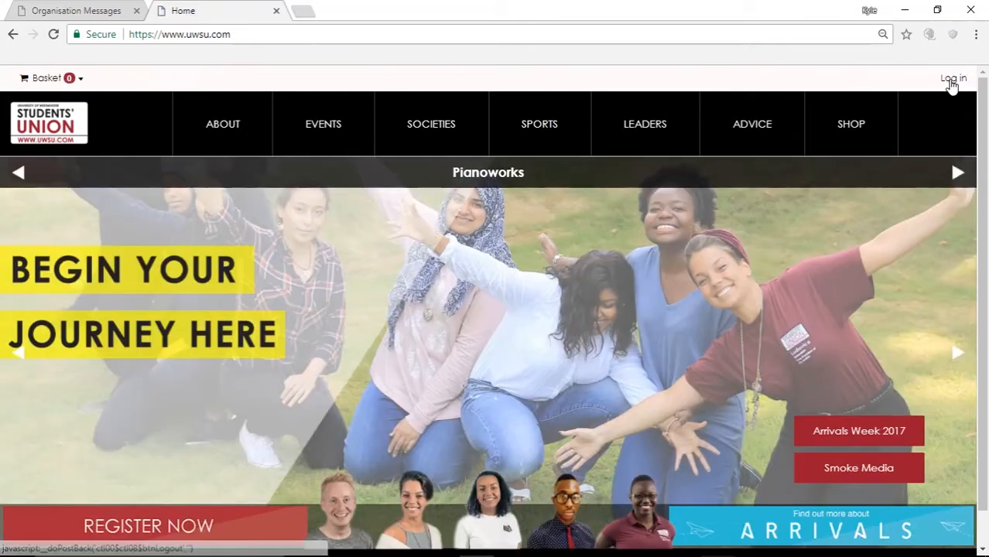
pyautogui.click(954, 83)
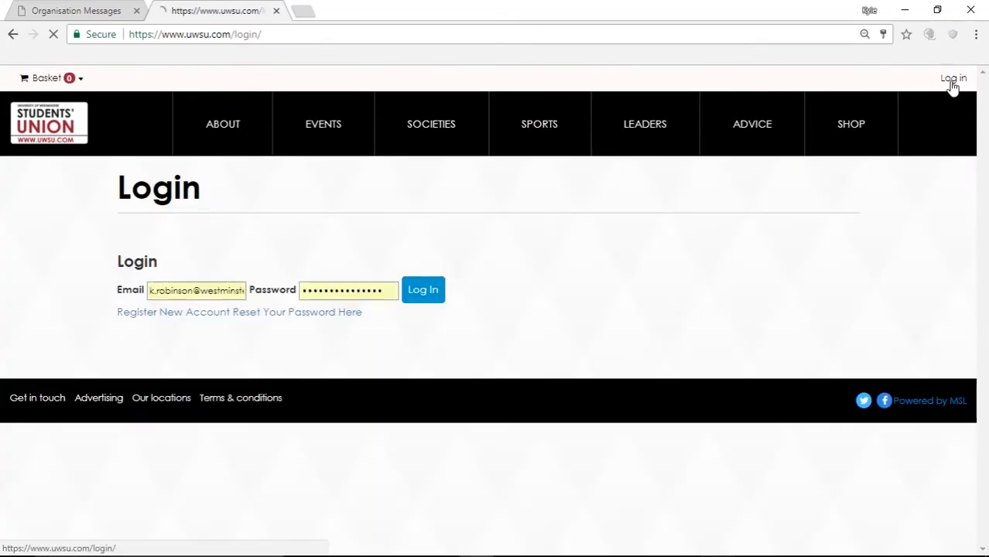
# Step: Look through the New student registration form, then go back to the account type choices
pyautogui.click(167, 312)
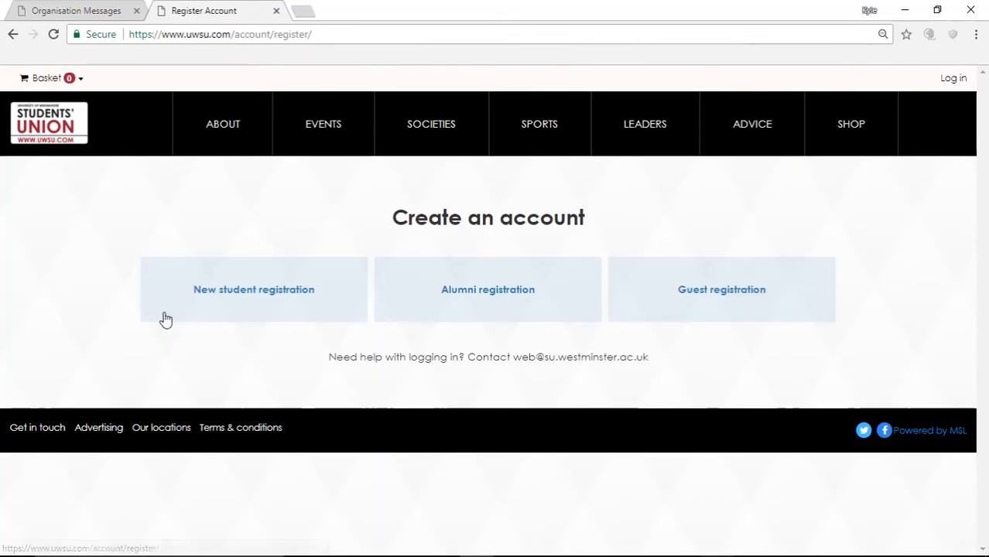
pyautogui.click(225, 288)
pyautogui.scroll(-5, 289, 350)
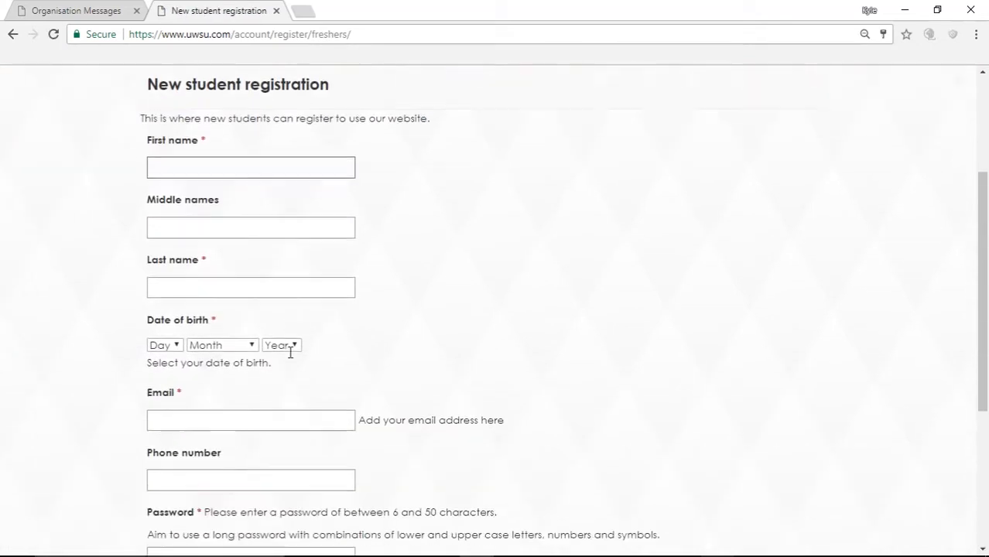
pyautogui.scroll(4, 290, 352)
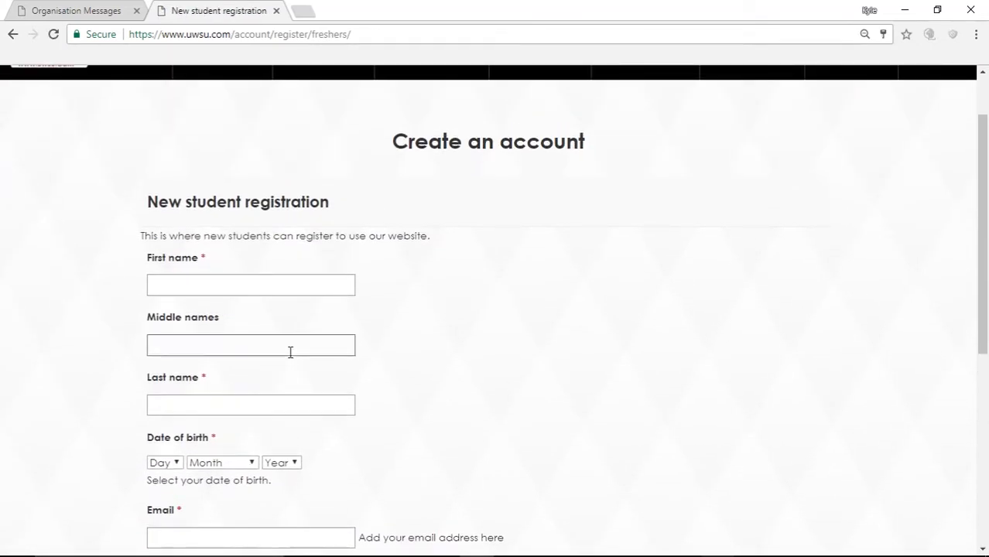
pyautogui.scroll(1, 290, 352)
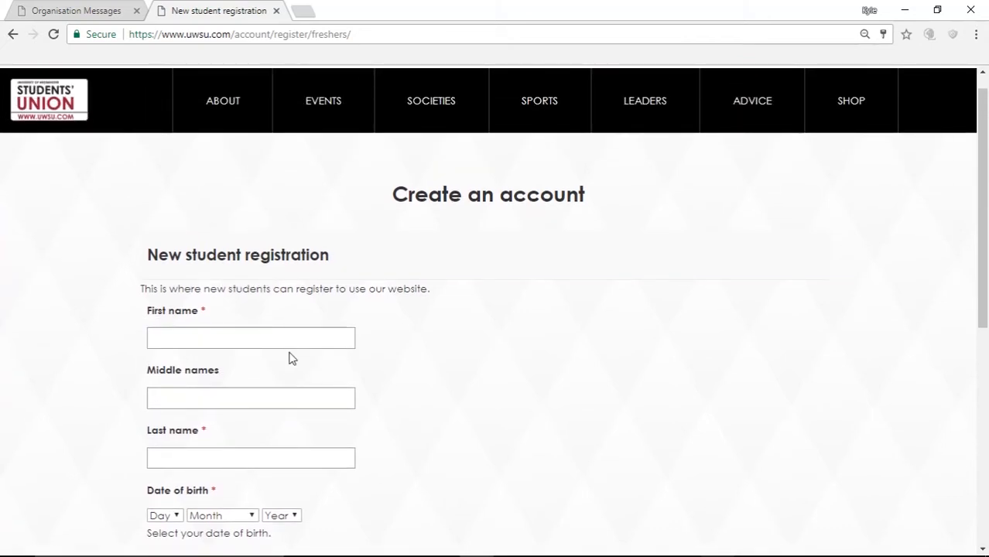
pyautogui.scroll(-4, 290, 358)
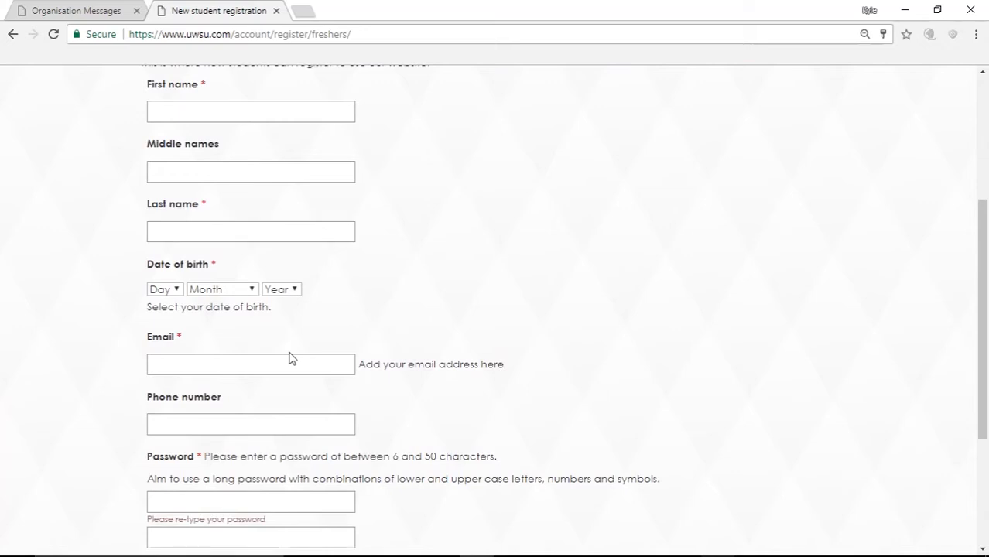
pyautogui.scroll(1, 291, 358)
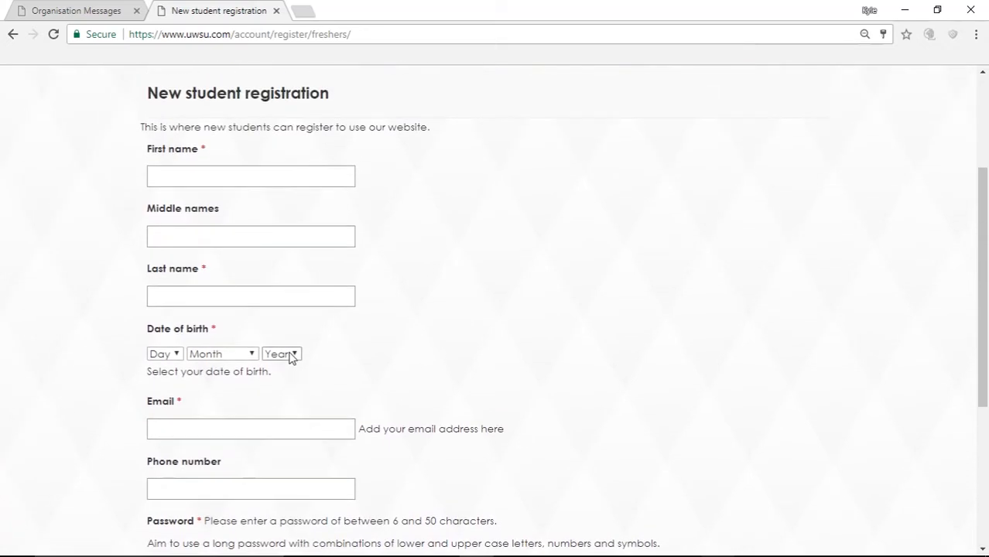
pyautogui.scroll(3, 290, 357)
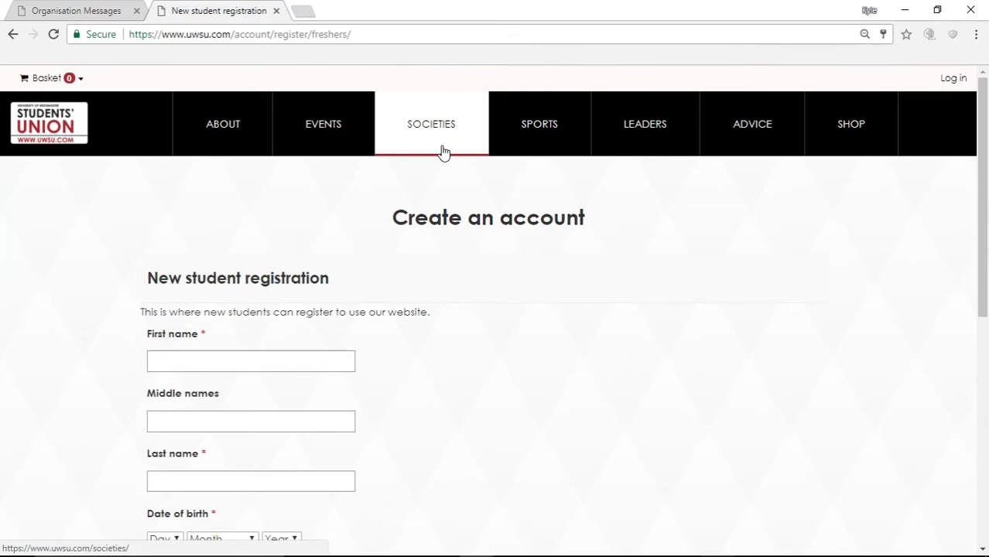
pyautogui.scroll(-2, 443, 151)
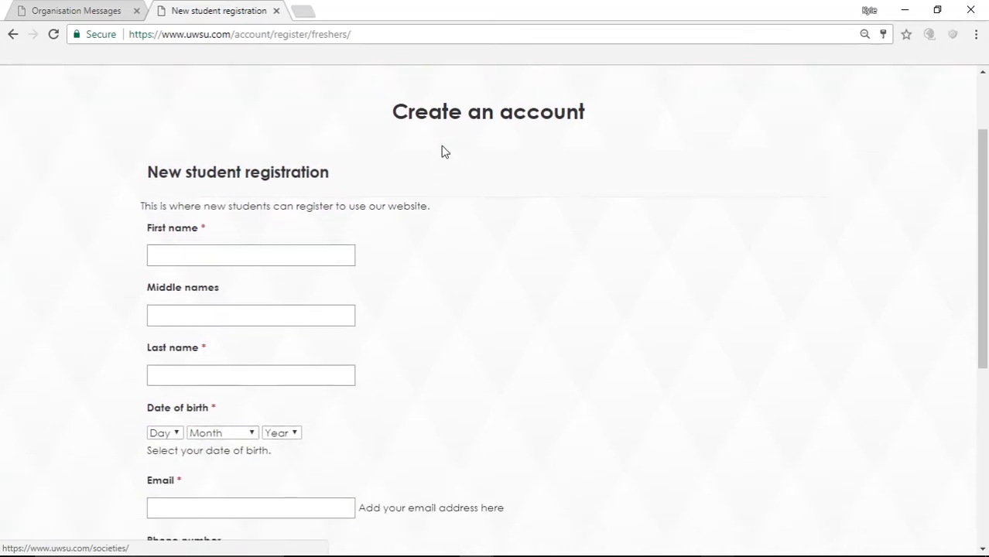
pyautogui.click(13, 35)
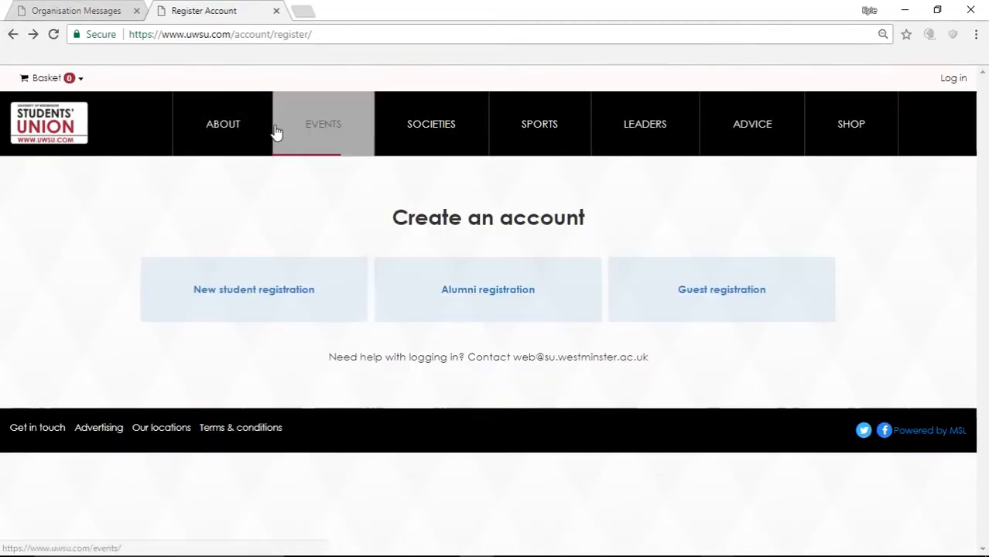
# Step: From the home page, append /getstarted to the URL to load the Get Started page
pyautogui.click(83, 136)
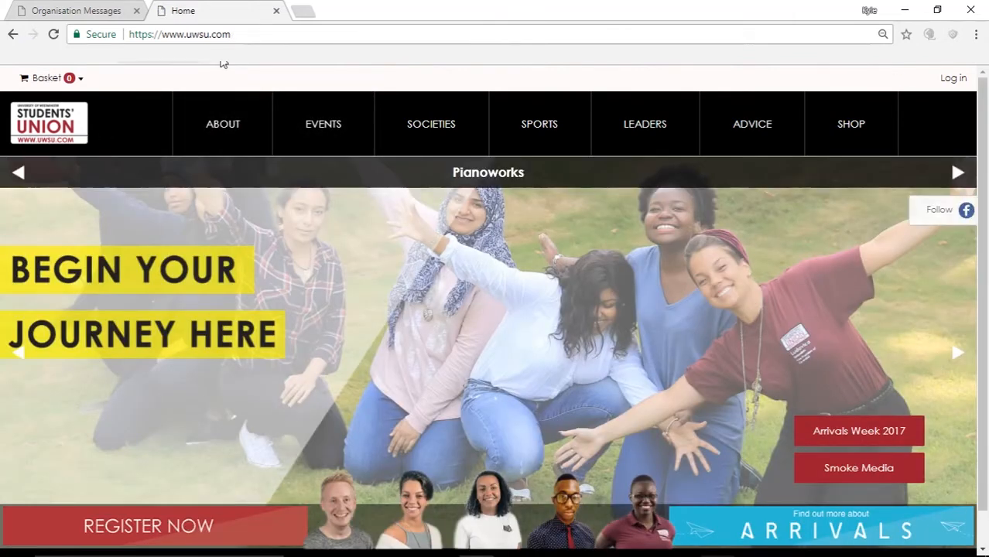
pyautogui.click(256, 33)
pyautogui.click(256, 33)
pyautogui.write('/getstar')
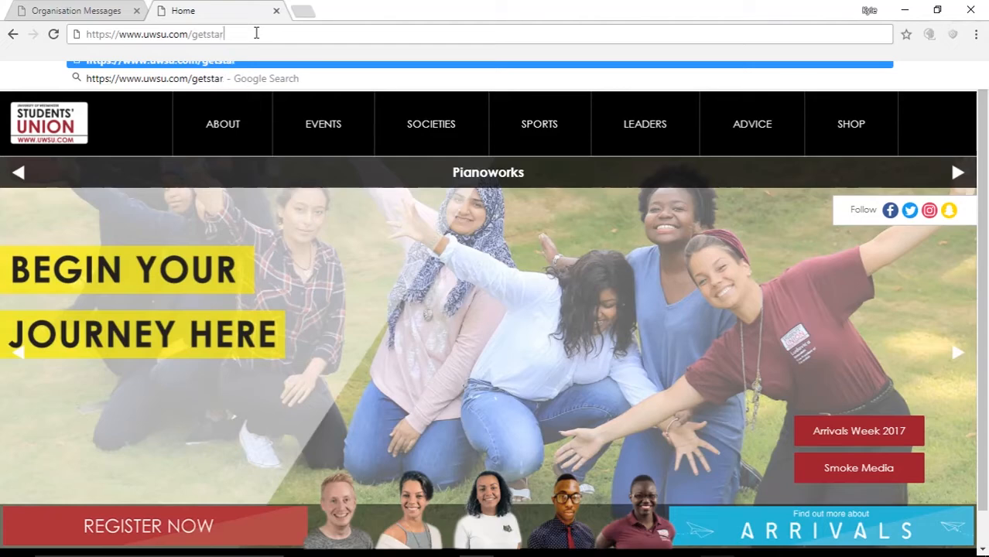
pyautogui.write('ted')
pyautogui.press('Return')
# Step: Scroll through the Get Started page, then return to the home page via the logo
pyautogui.scroll(-3, 268, 312)
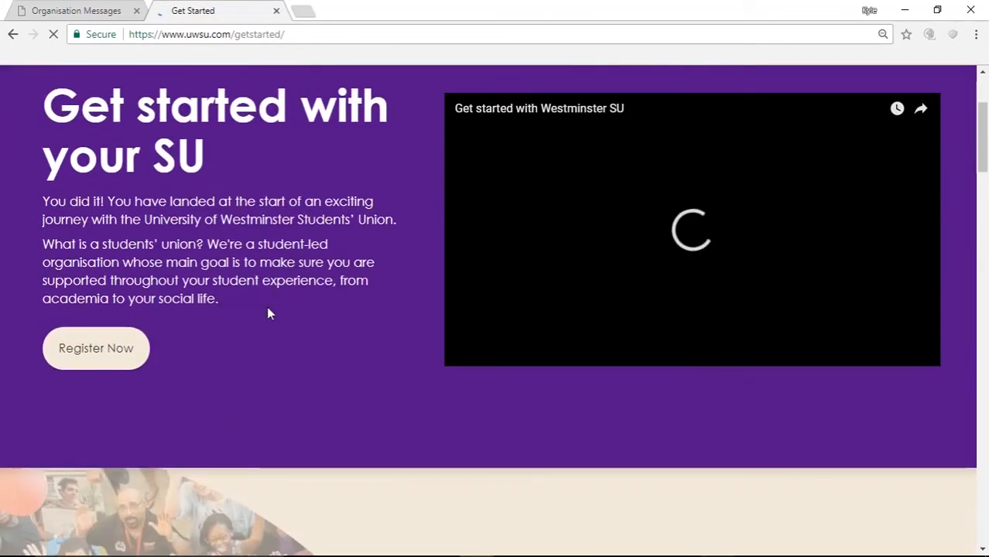
pyautogui.scroll(2, 268, 312)
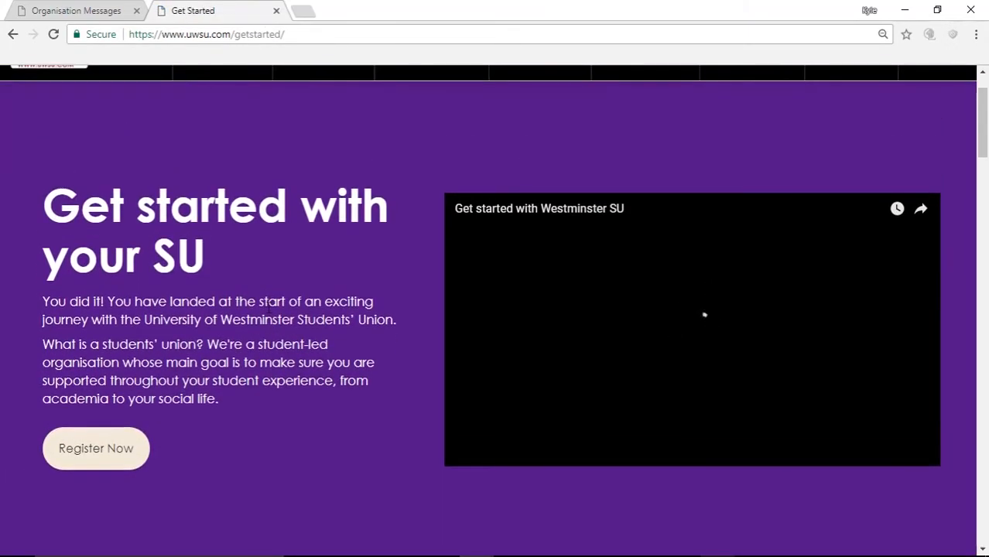
pyautogui.scroll(-4, 267, 312)
pyautogui.scroll(3, 268, 312)
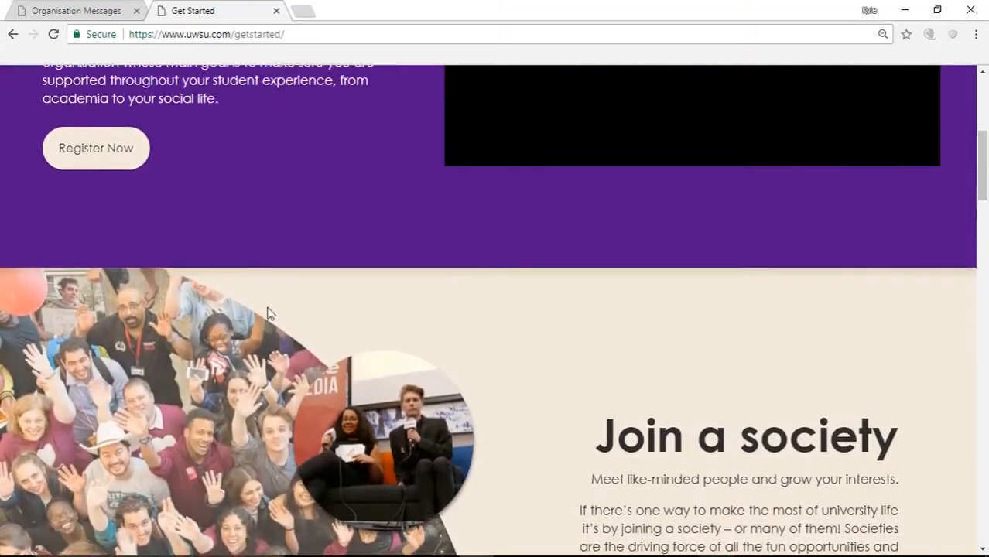
pyautogui.scroll(-10, 354, 445)
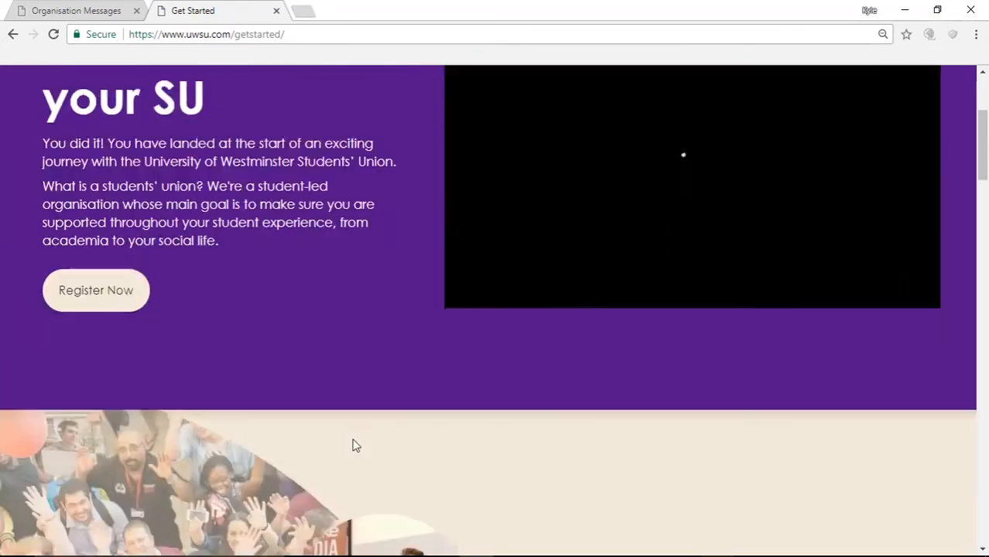
pyautogui.scroll(10, 353, 442)
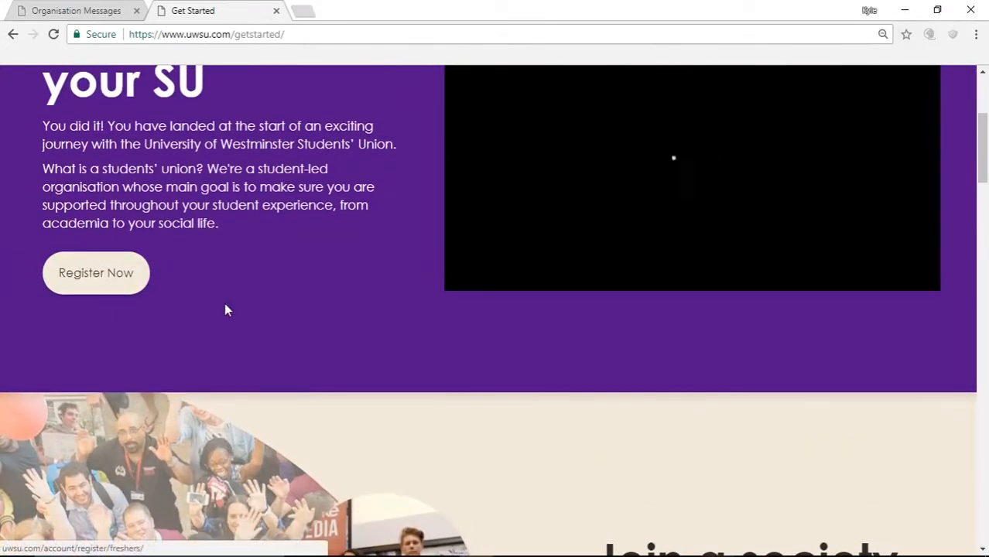
pyautogui.scroll(3, 224, 303)
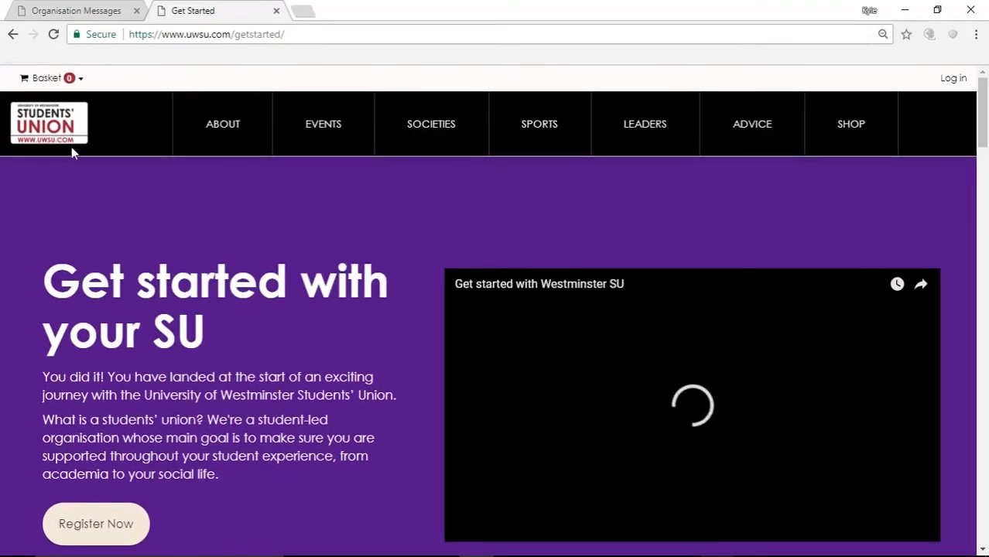
pyautogui.click(71, 144)
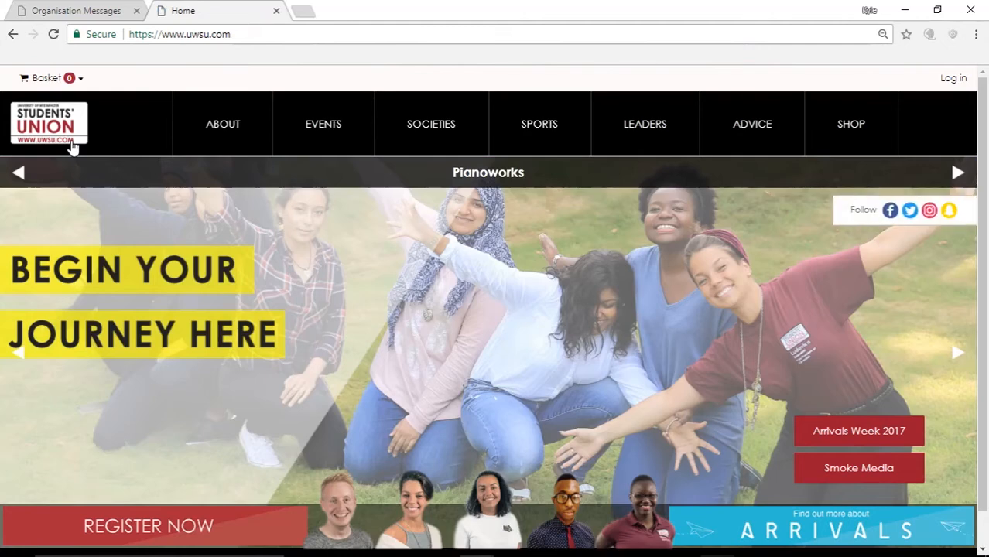